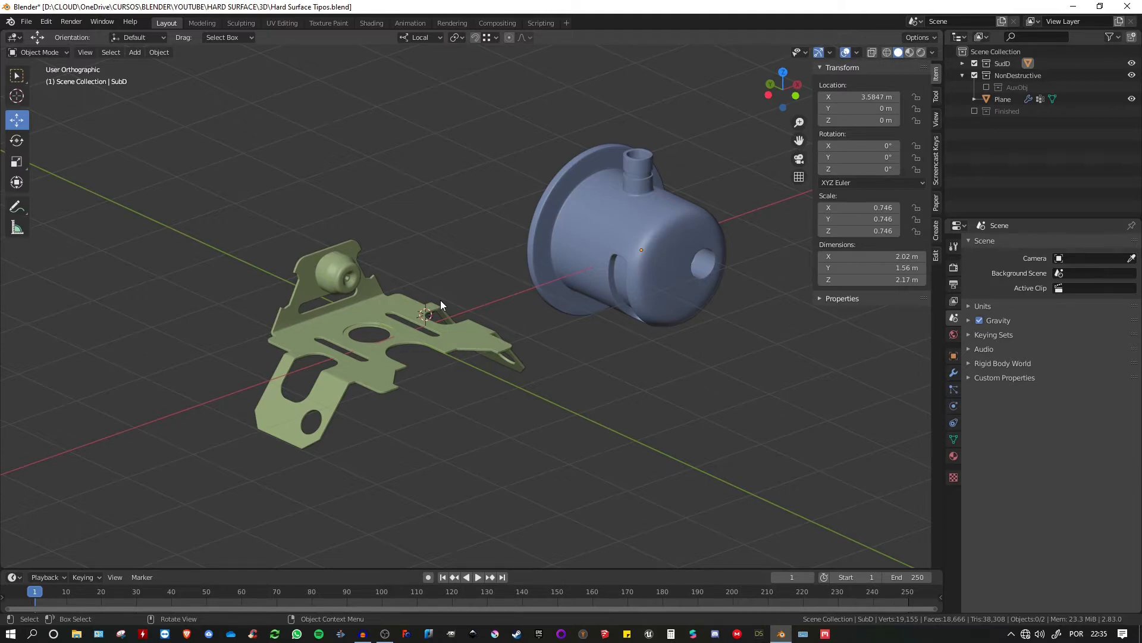
Step: Inspect the blue housing's mesh in Edit Mode, and display its modifiers back in Object Mode
left_click(692, 256)
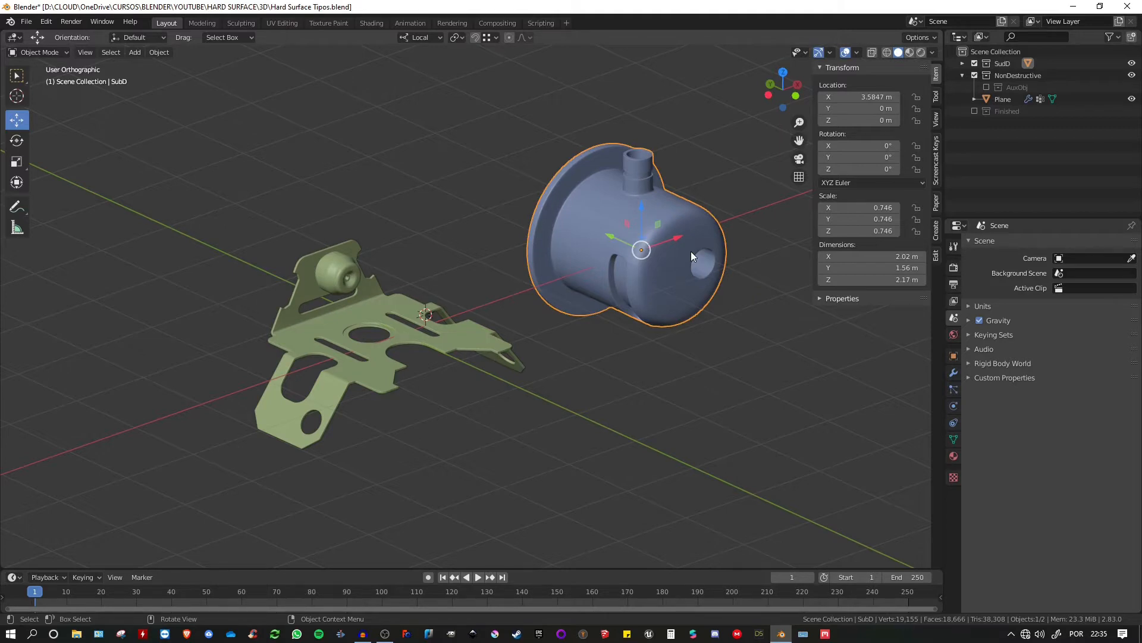
key("Tab")
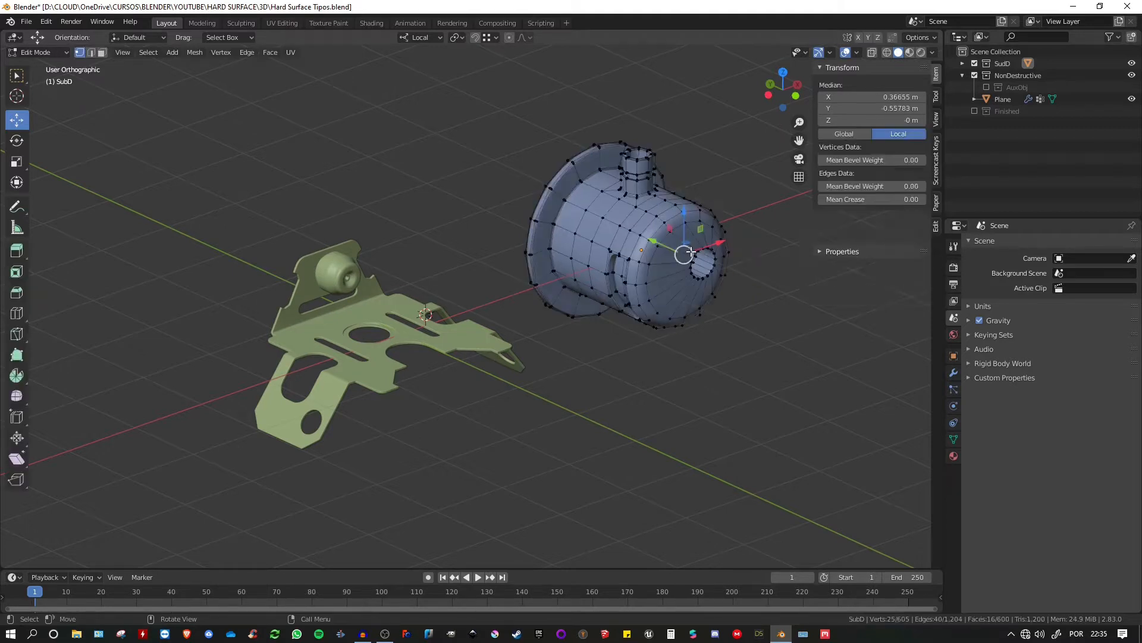
scroll(691, 251, "up", 2)
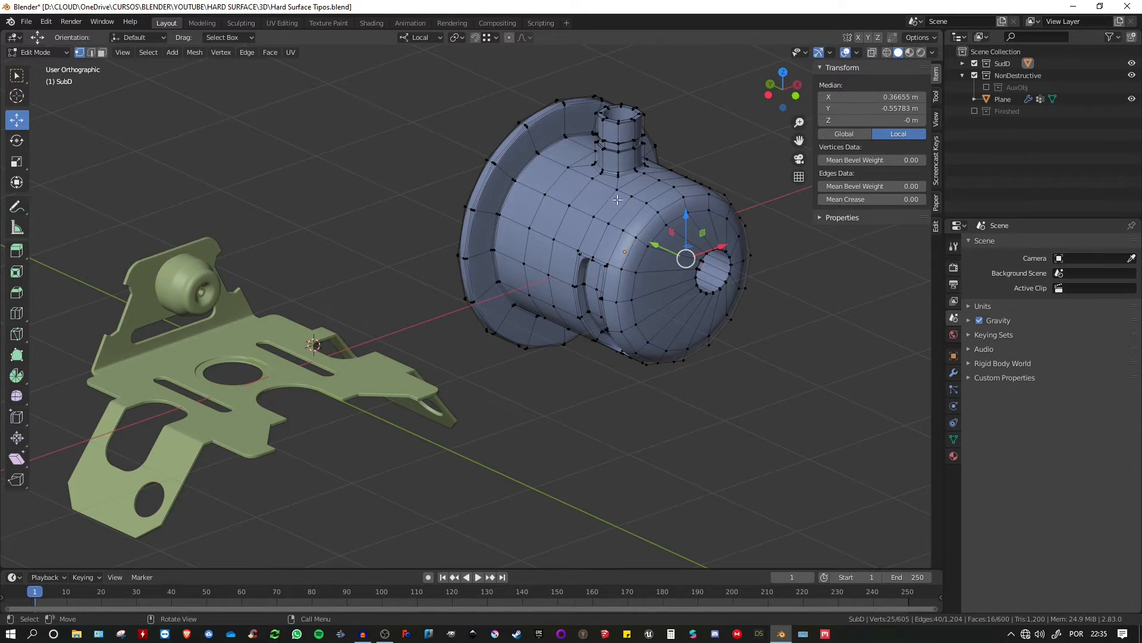
key("Tab")
left_click(953, 372)
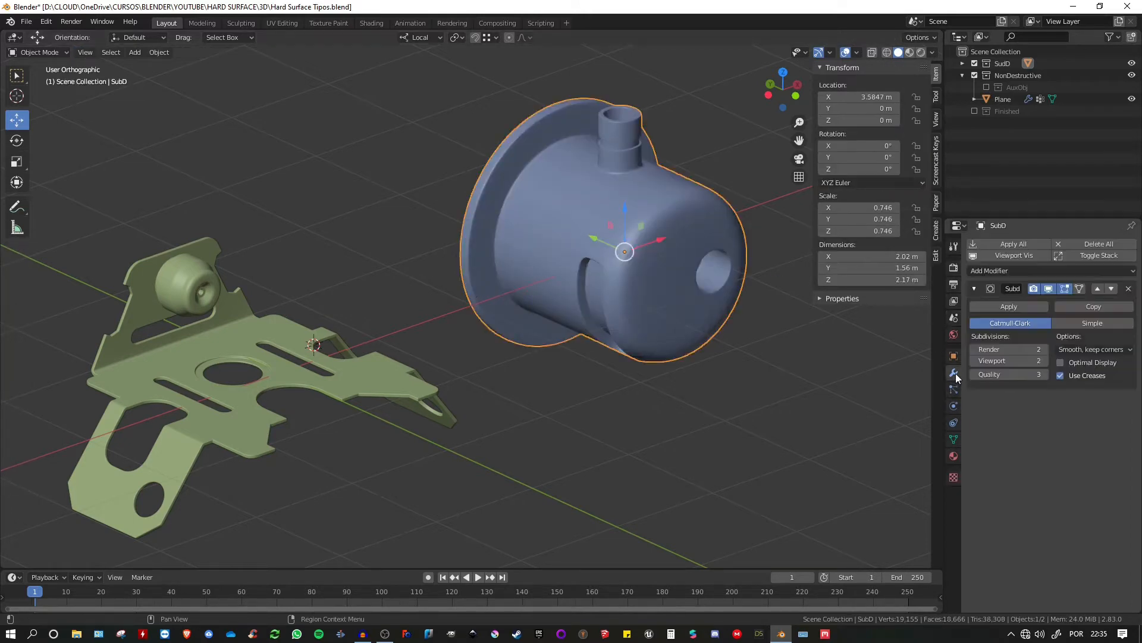
Step: Examine the blue housing's mesh topology in Edit Mode around the base of the pipe on its upper side
mouse_move(577, 213)
middle_mouse_down()
mouse_move(589, 184)
mouse_move(566, 191)
mouse_move(643, 178)
mouse_move(648, 218)
mouse_move(614, 297)
mouse_move(564, 295)
mouse_move(594, 212)
middle_mouse_up()
scroll(643, 175, "up", 2)
key("Tab")
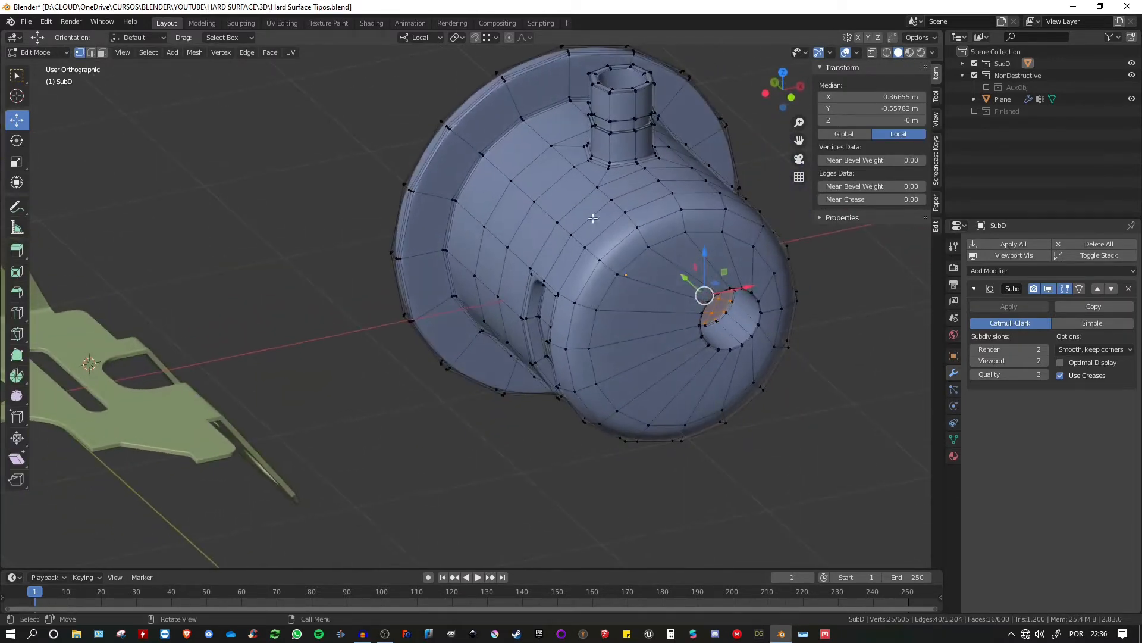
scroll(620, 163, "up", 3)
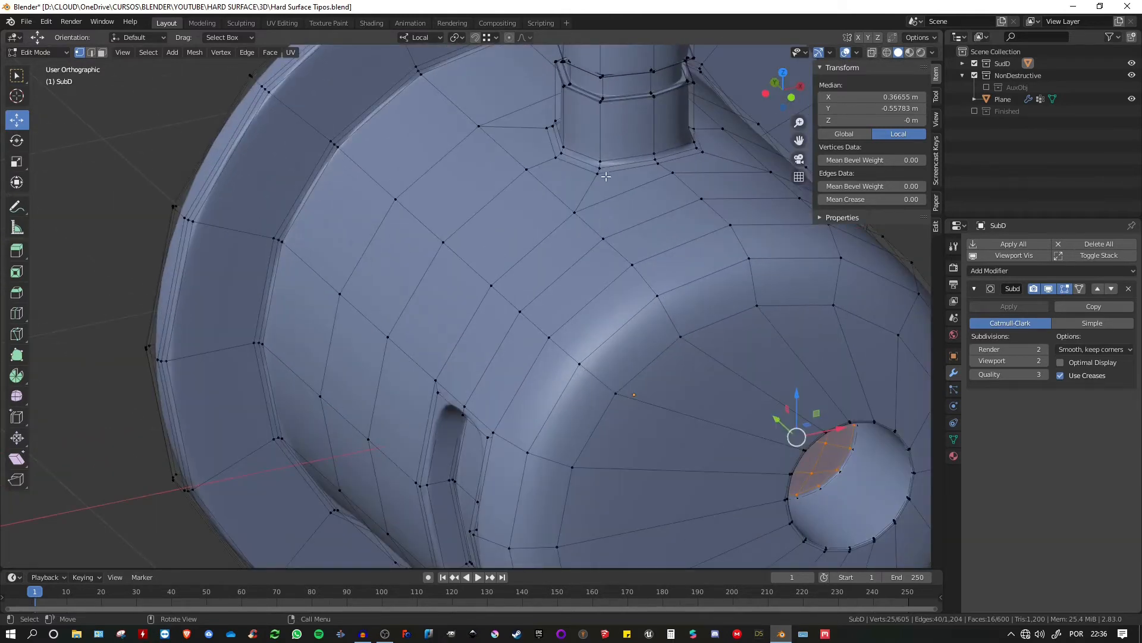
middle_click_drag(623, 130, 574, 211, "shift")
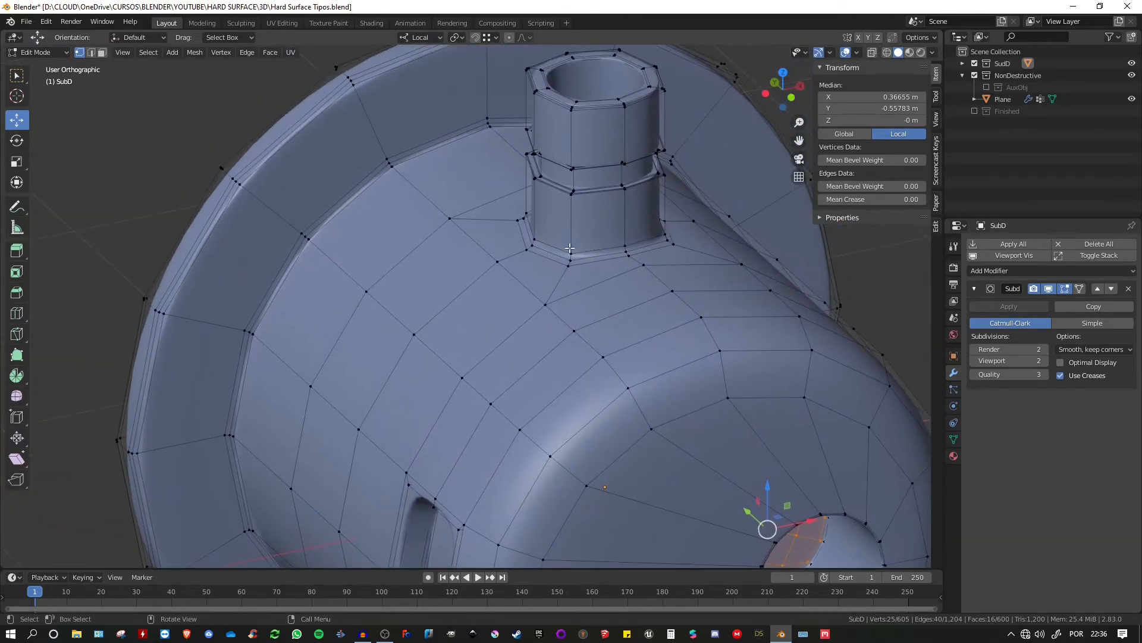
scroll(570, 248, "up", 3)
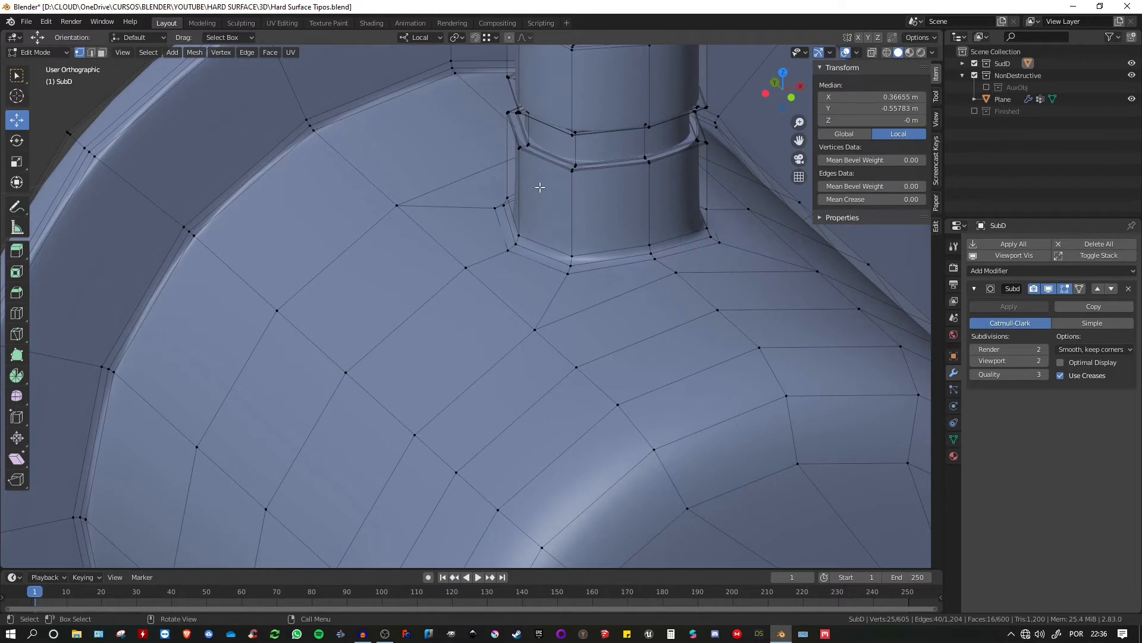
scroll(545, 238, "down", 8)
key("Tab")
middle_click_drag(560, 202, 535, 227)
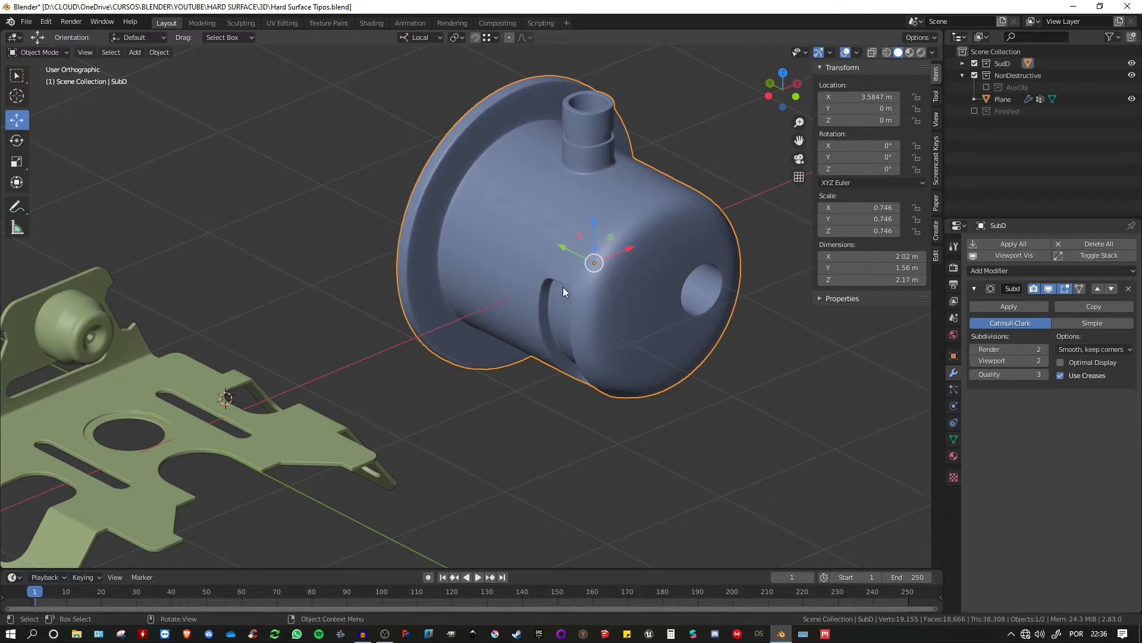
Step: Examine the blue housing's edge flow in Edit Mode around the side slot and rounded front, and return to Object Mode
middle_click_drag(555, 306, 589, 264)
key("Tab")
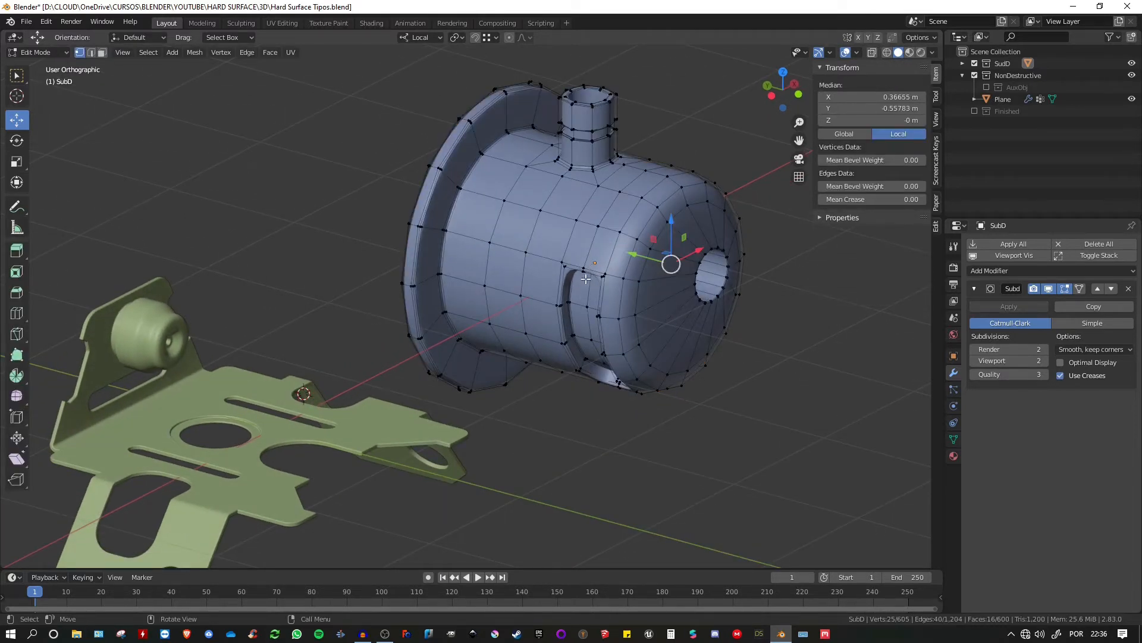
key("Tab")
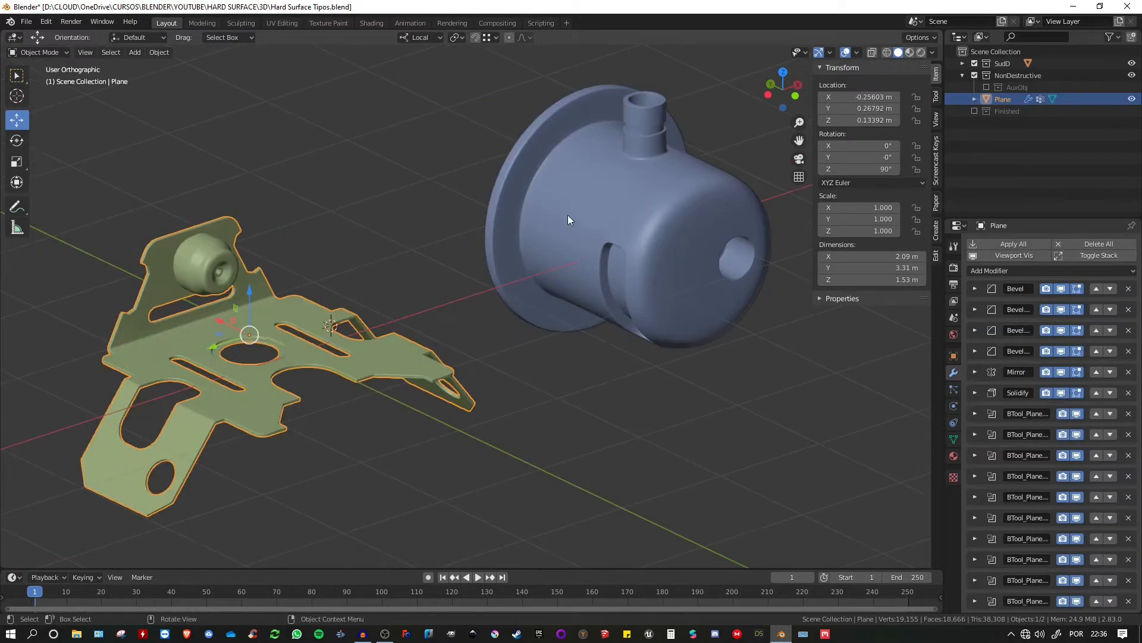
left_click(577, 211)
key("Tab")
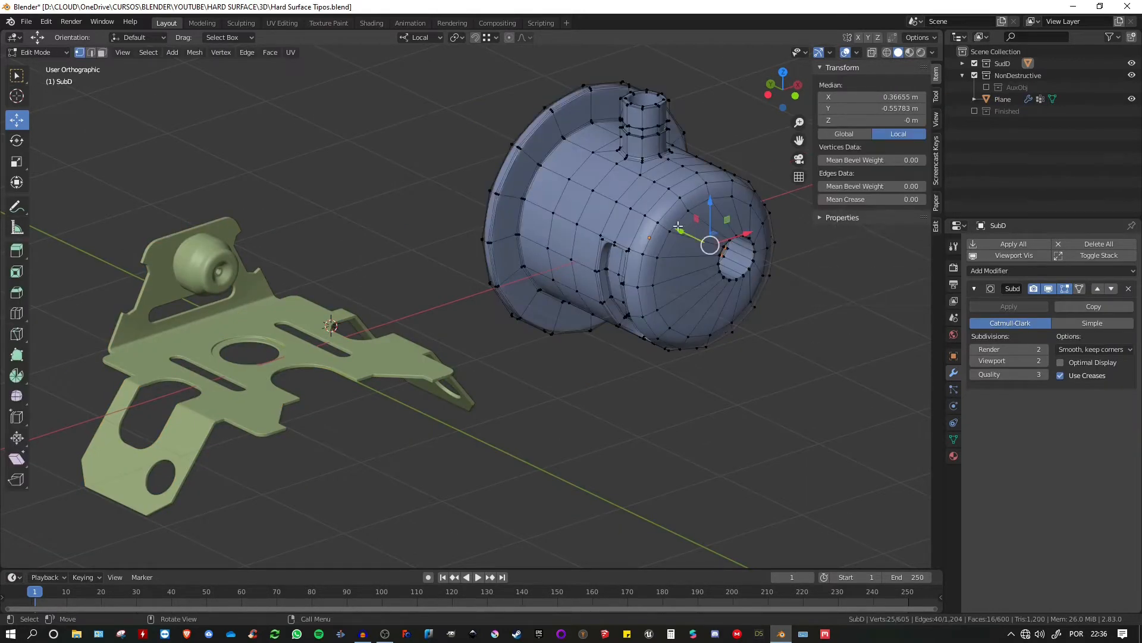
scroll(679, 228, "up", 1)
middle_click_drag(679, 227, 614, 246, "shift")
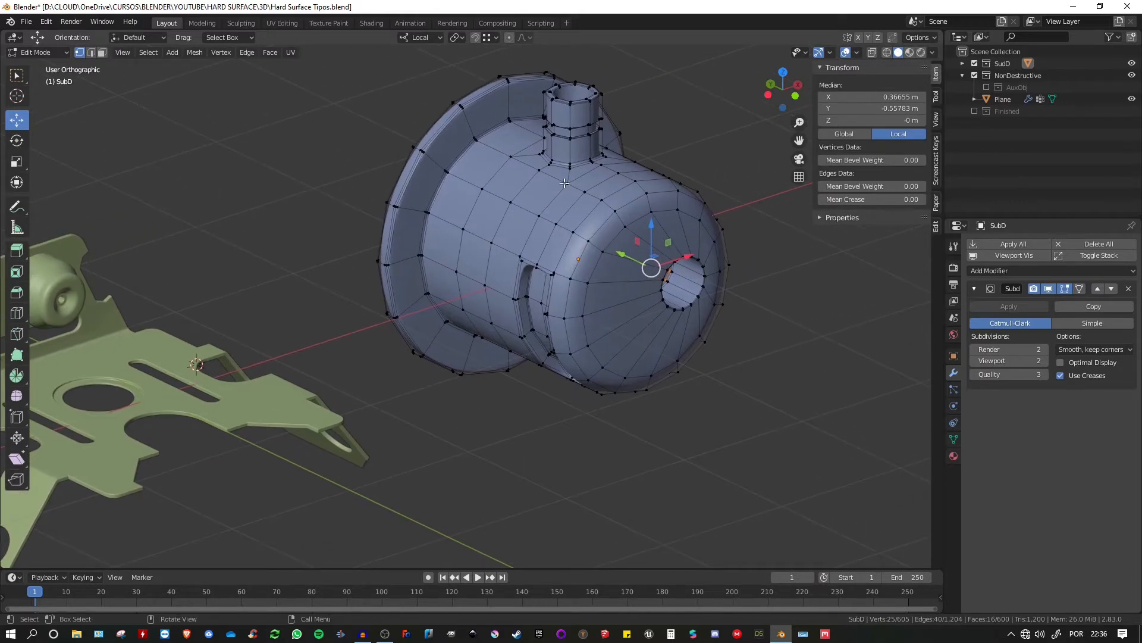
middle_click_drag(639, 180, 953, 368)
key("Tab")
Step: Turn on the wireframe viewport display for the green bracket and deselect it
left_click(315, 261)
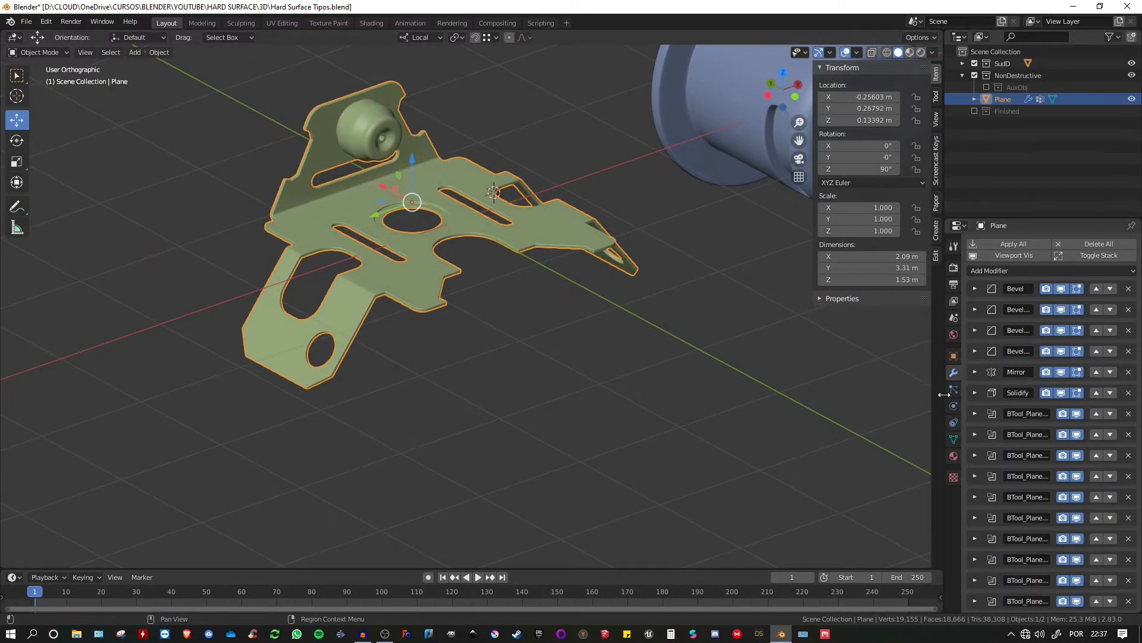
left_click(954, 355)
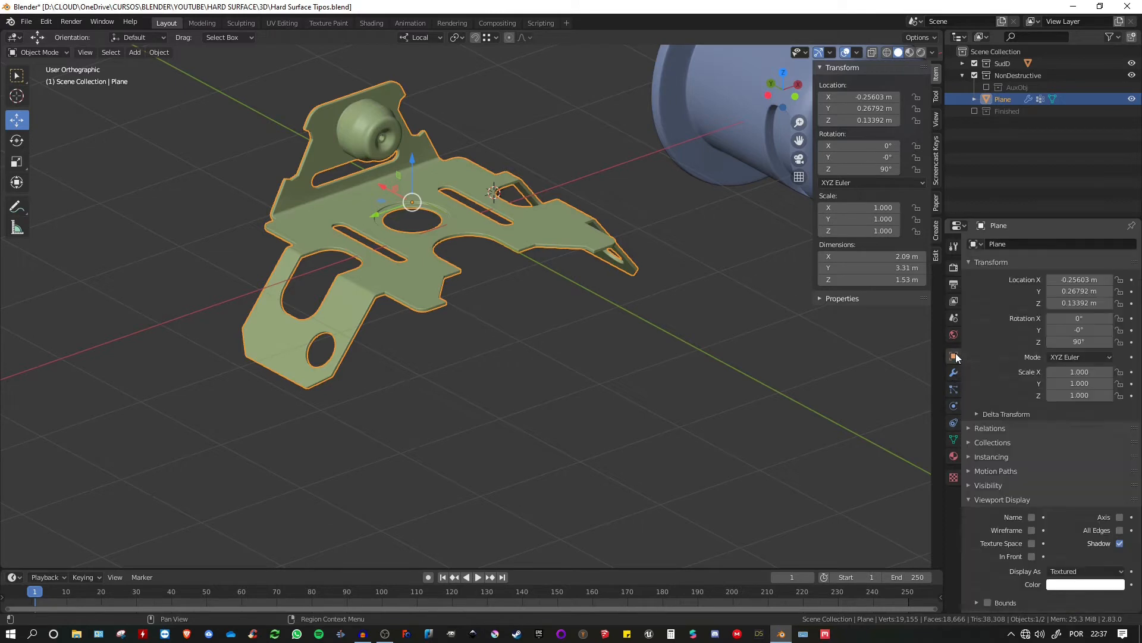
left_click(1032, 529)
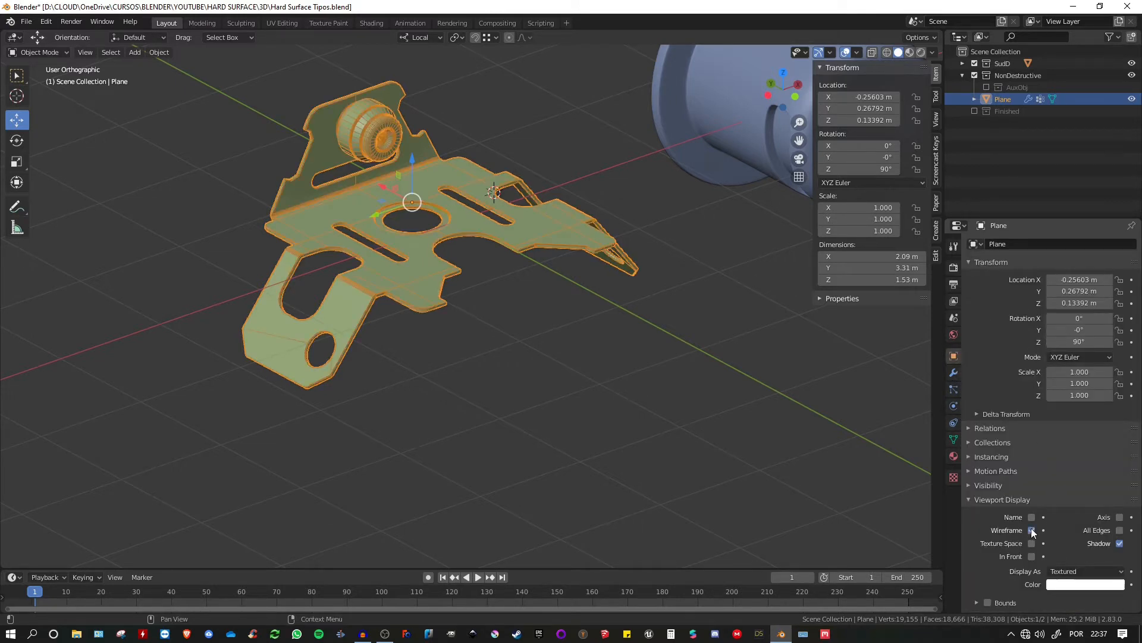
scroll(473, 272, "up", 5)
left_click(523, 291)
Step: Examine the bracket's wireframe topology around the slots, bends and curved cutouts
middle_click_drag(499, 270, 616, 241, "shift")
scroll(444, 249, "up", 2)
scroll(444, 249, "up", 4)
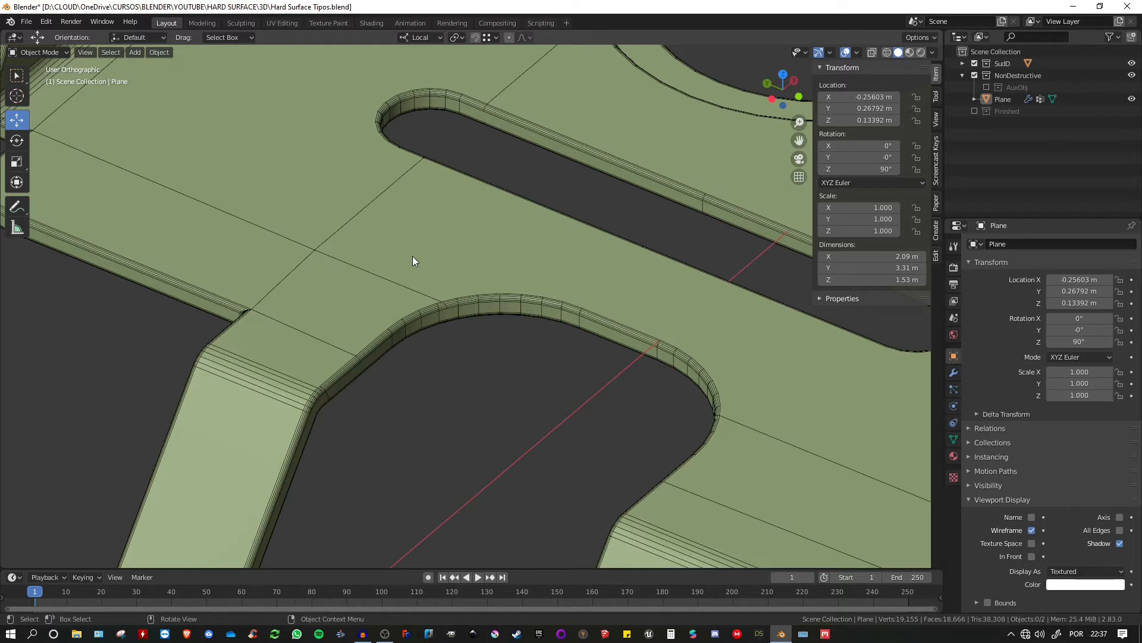
scroll(413, 260, "down", 6)
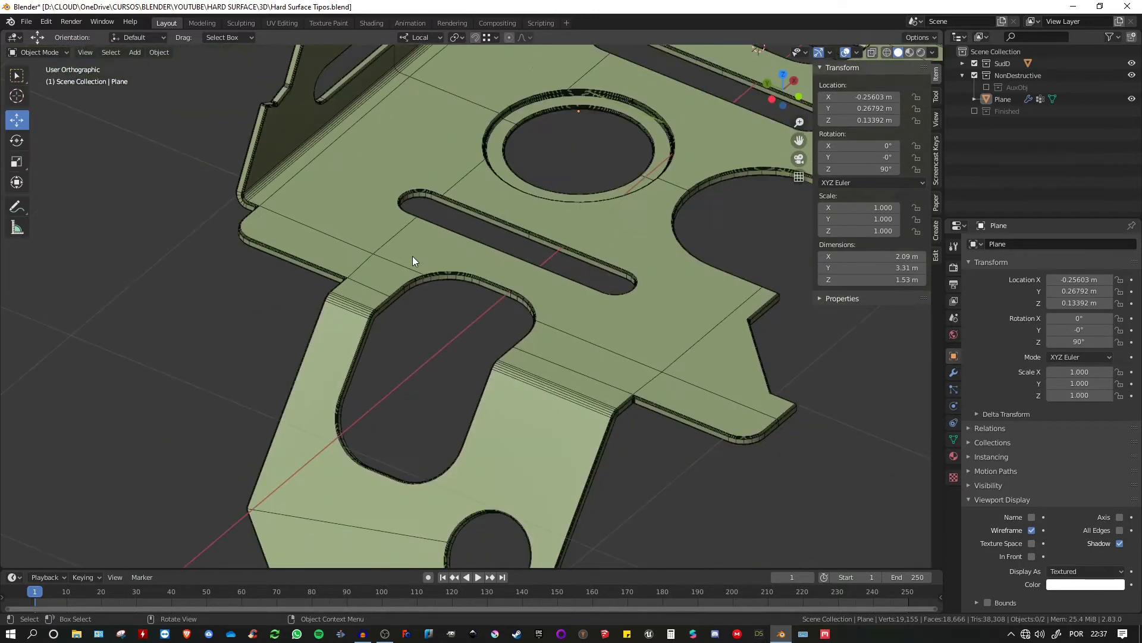
mouse_move(412, 260)
middle_mouse_down()
mouse_move(465, 247)
mouse_move(402, 254)
middle_mouse_up()
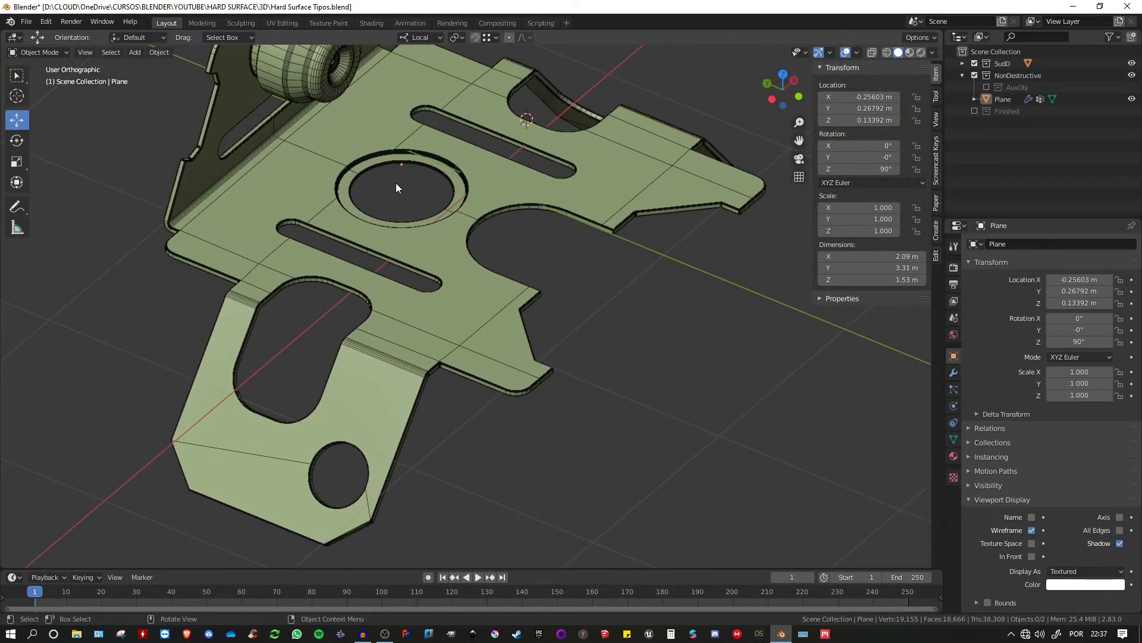
middle_click_drag(396, 188, 434, 275)
scroll(434, 275, "up", 5)
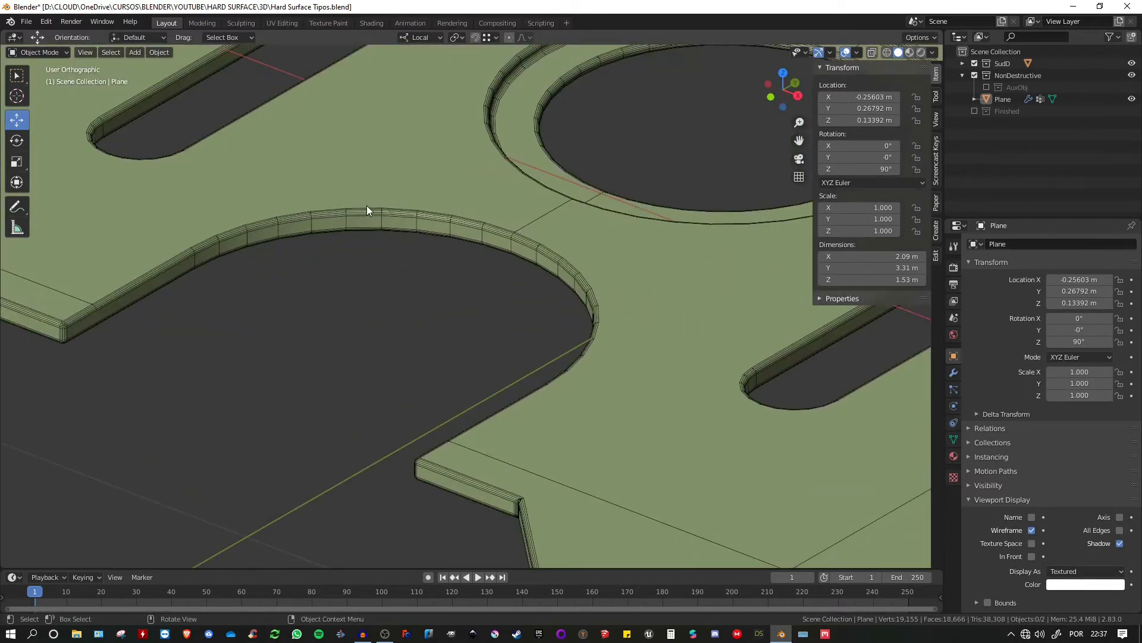
scroll(446, 208, "down", 2)
middle_click_drag(447, 208, 572, 263, "shift")
scroll(512, 212, "down", 4)
middle_click_drag(553, 199, 434, 267)
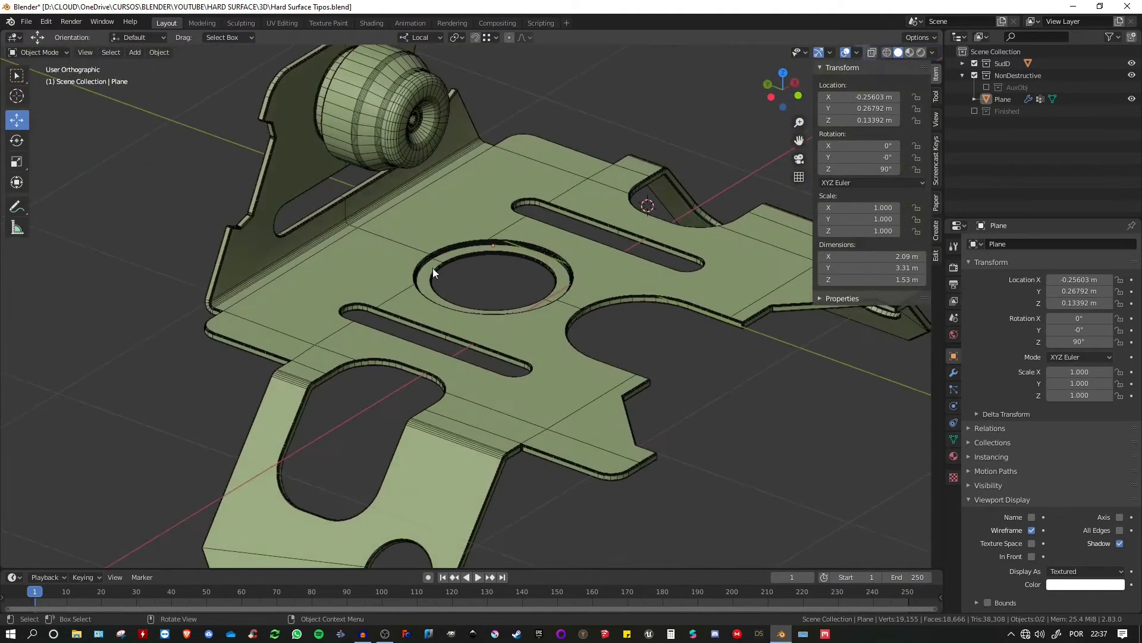
Step: Examine the wireframe on the bracket's round knob and compare the whole bracket with the blue housing
scroll(569, 299, "up", 3)
middle_click_drag(569, 299, 450, 181)
middle_click_drag(521, 196, 528, 202, "shift")
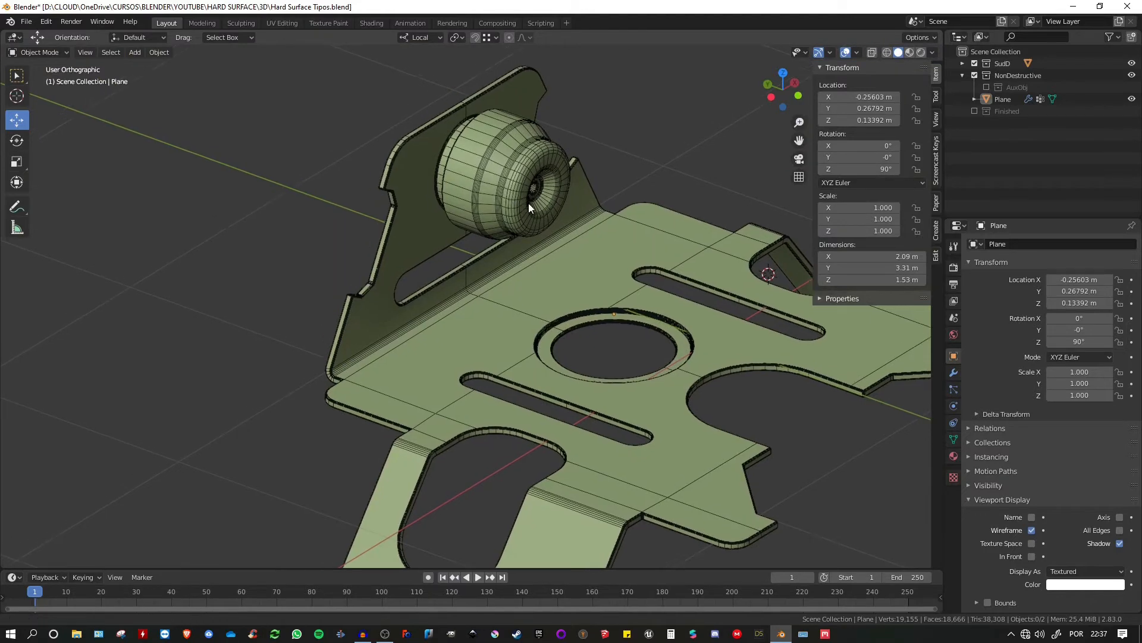
scroll(502, 214, "up", 3)
scroll(503, 213, "down", 6)
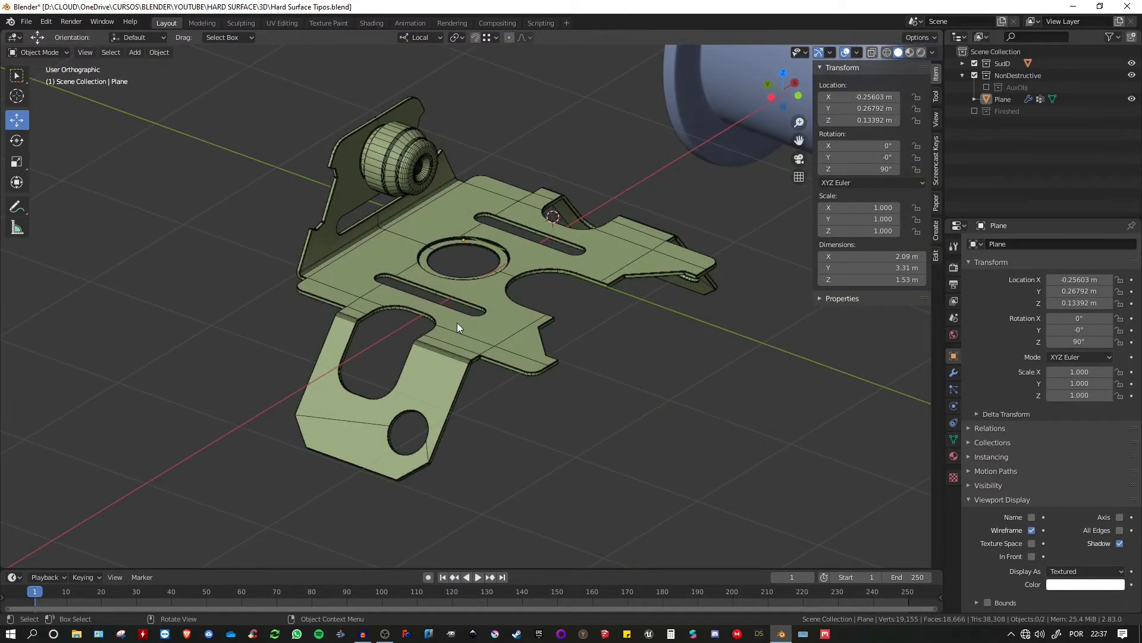
scroll(457, 323, "down", 2)
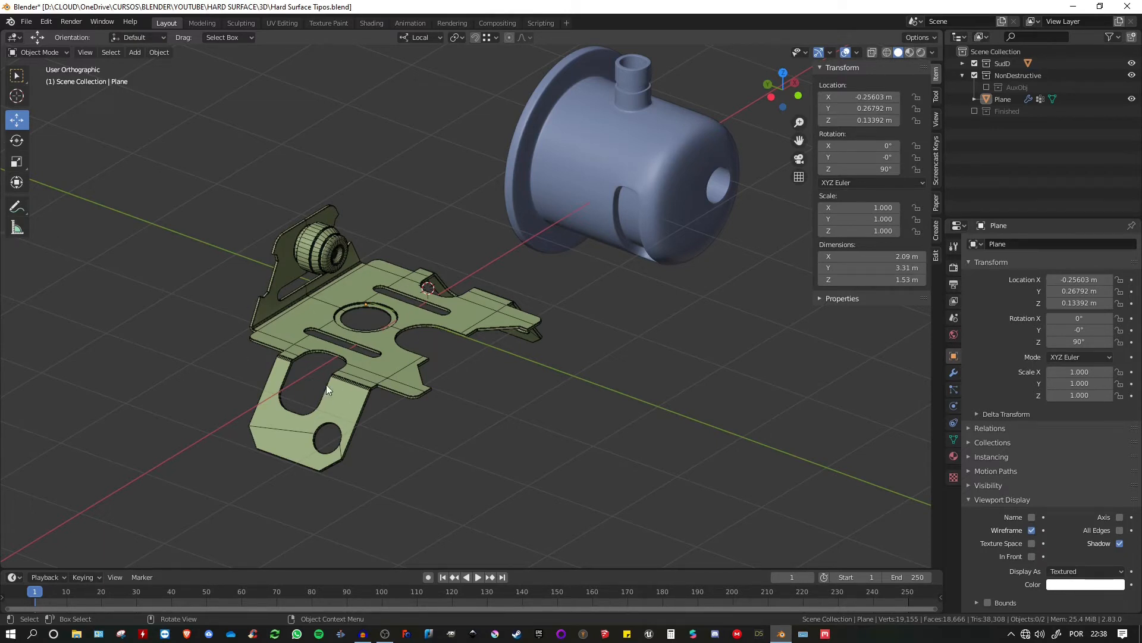
scroll(416, 350, "up", 2)
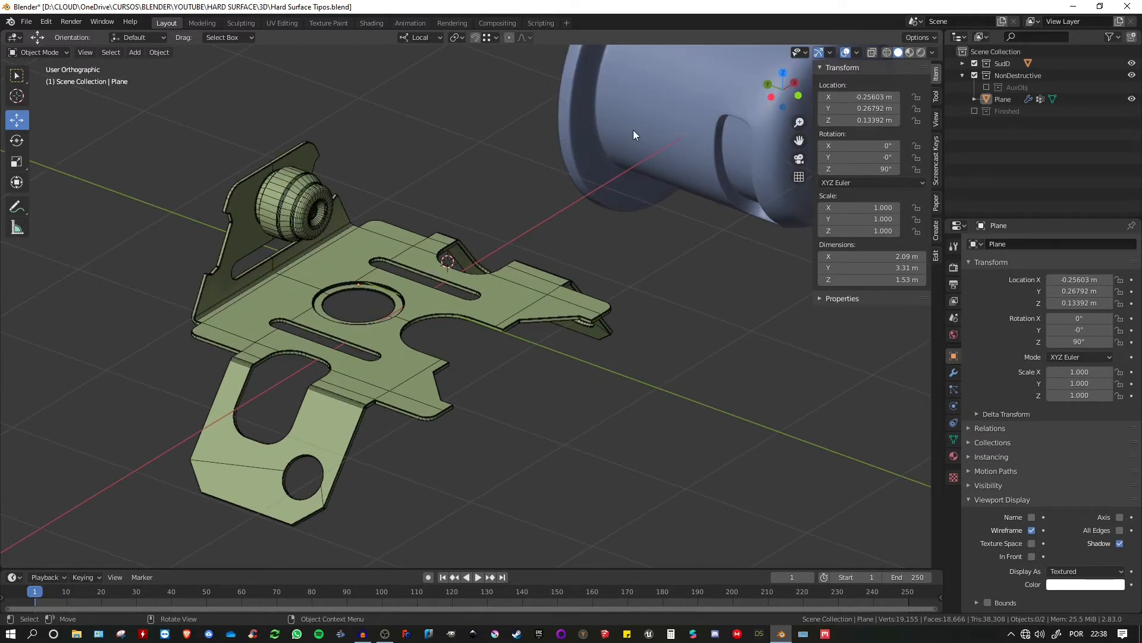
scroll(434, 262, "down", 1)
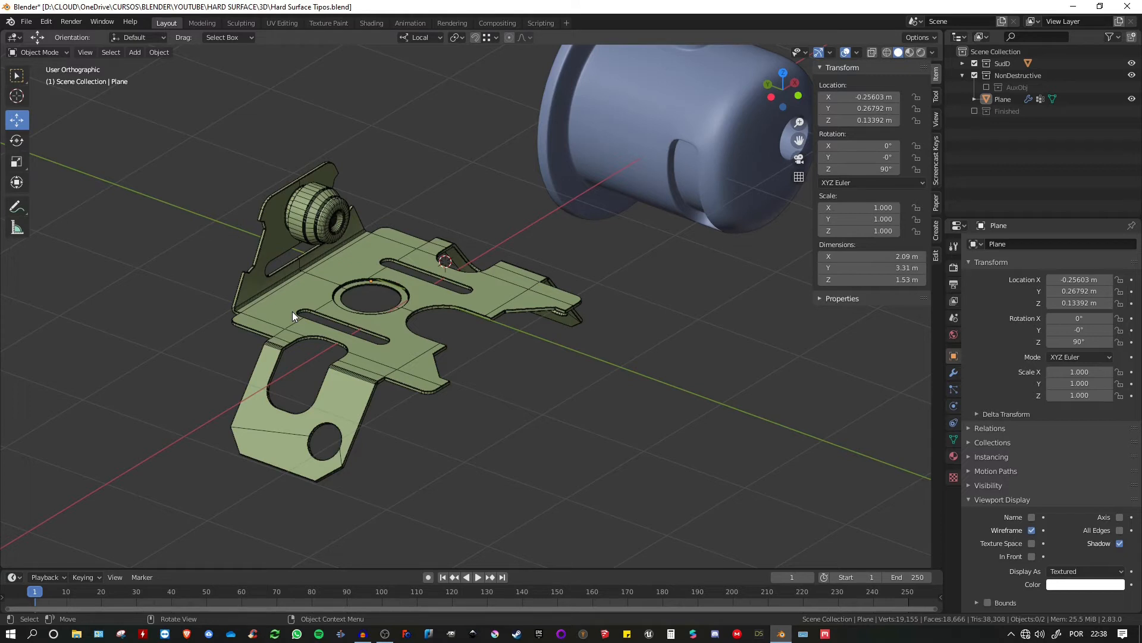
Step: Undo the bracket's wireframe display and view the plain shaded bracket from another angle
key("ctrl+z")
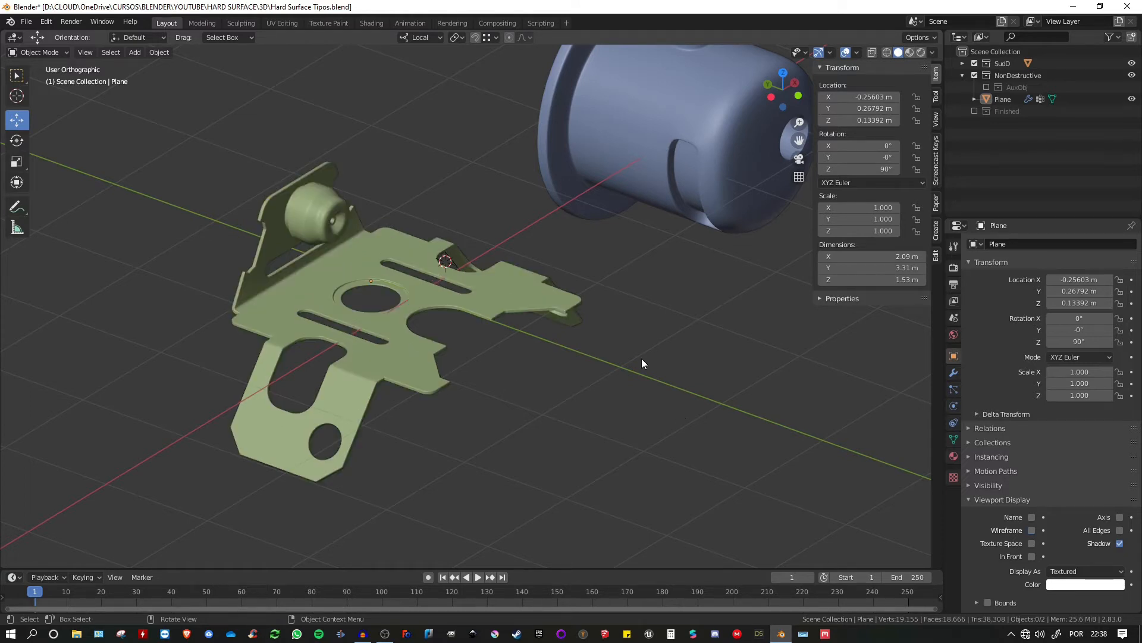
middle_click_drag(641, 358, 509, 238)
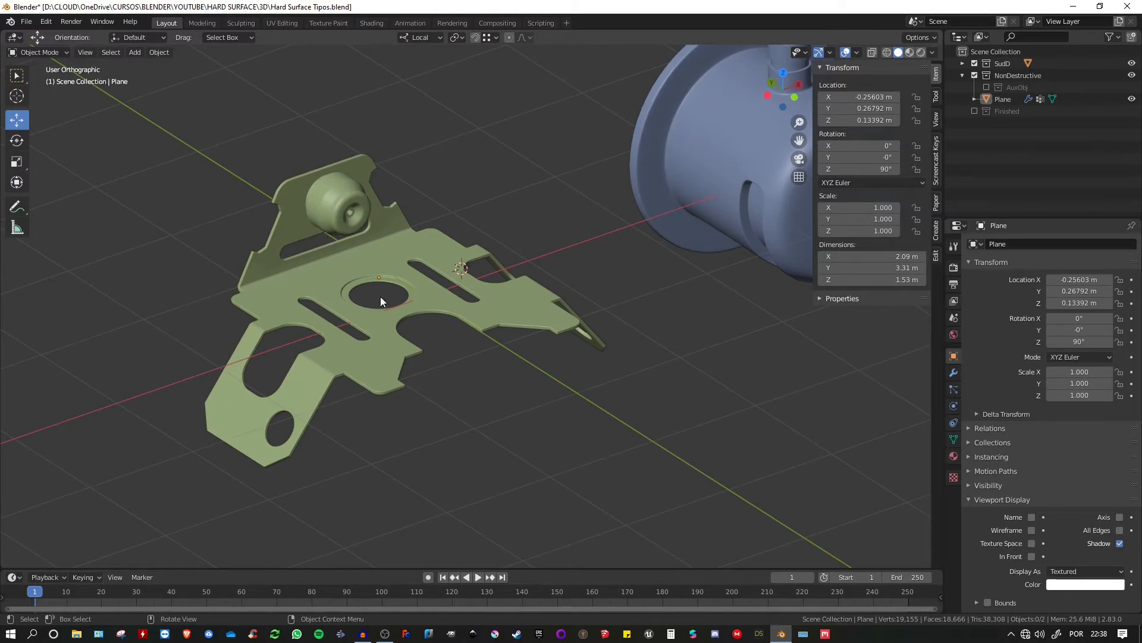
middle_click_drag(455, 306, 395, 295)
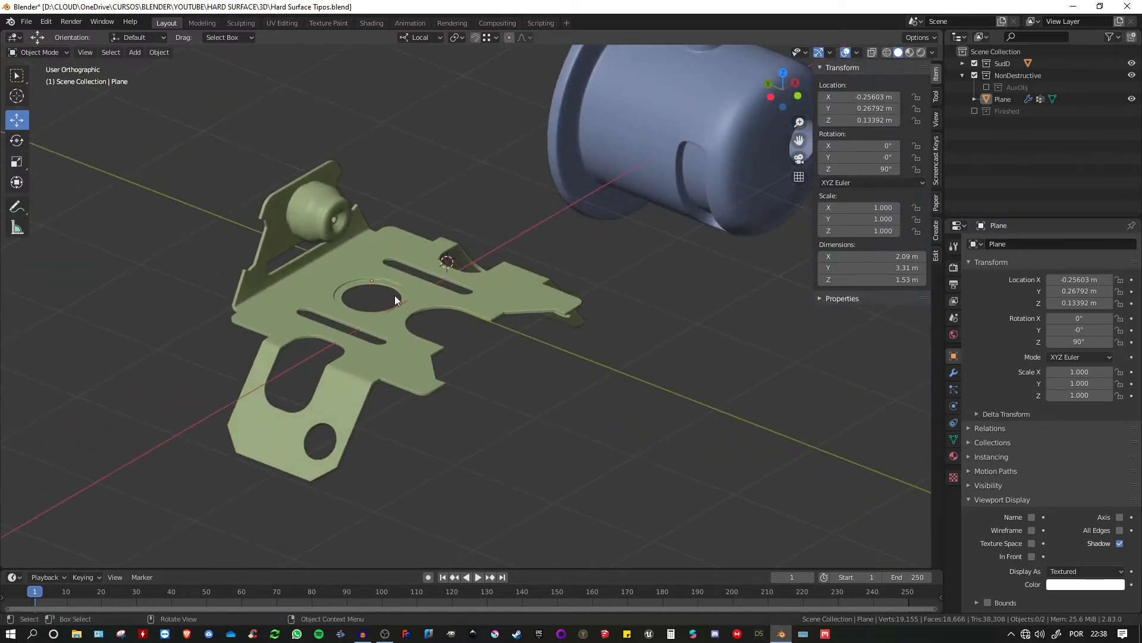
Step: Select the green bracket and review its modifier stack
left_click(374, 323)
left_click(955, 374)
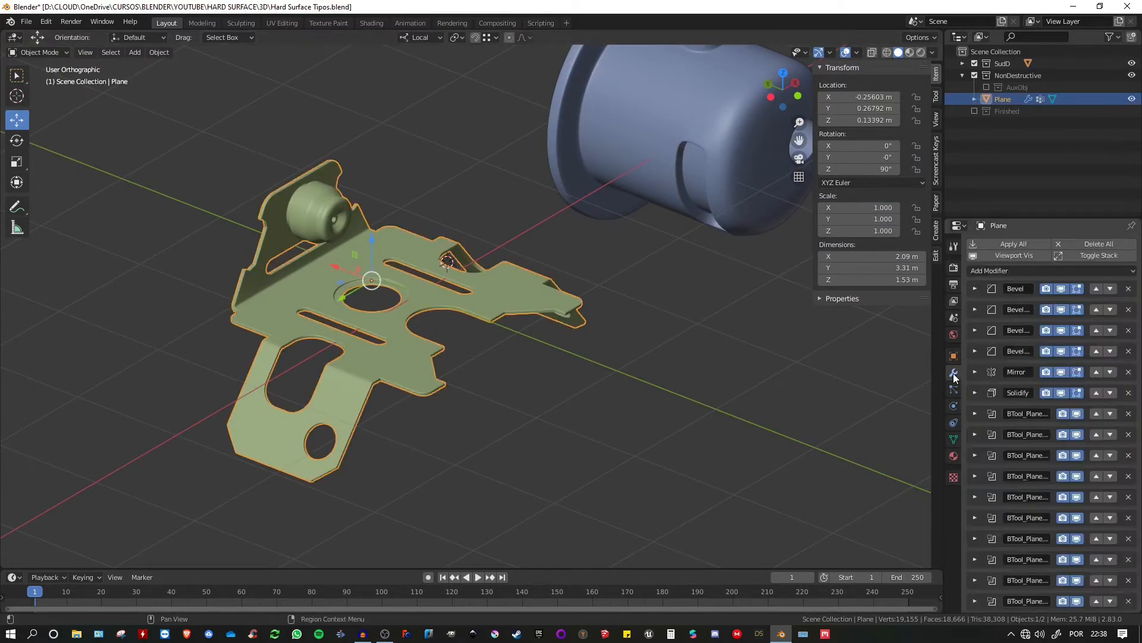
scroll(1064, 392, "down", 2)
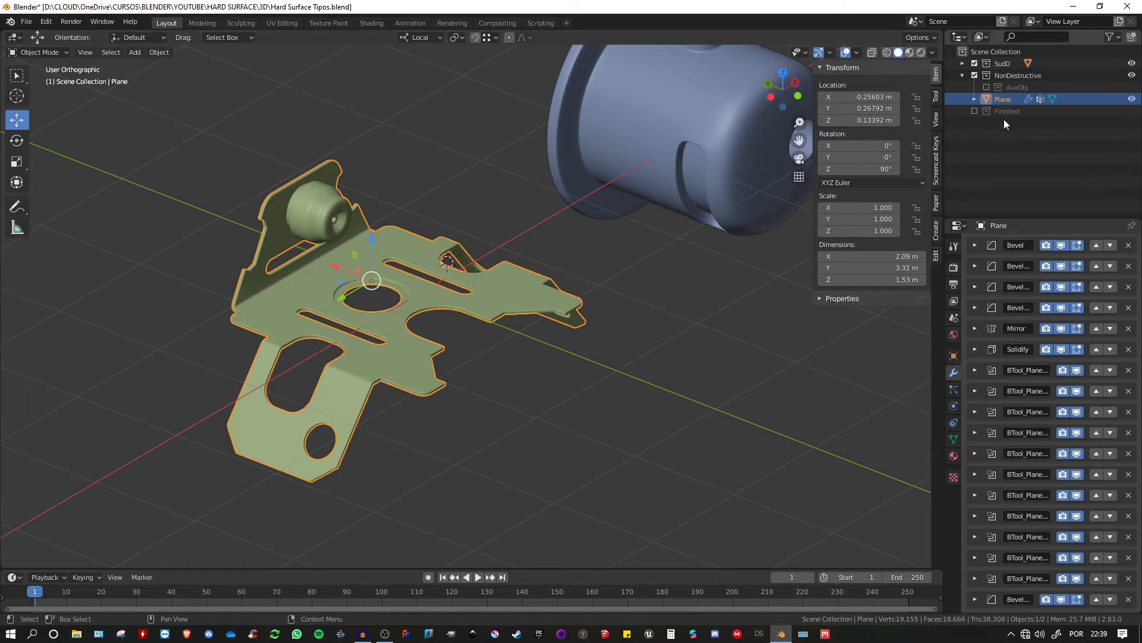
Step: Enable the AuxObj collection to examine the bracket's boolean cutter objects, and disable the collection again
left_click(985, 87)
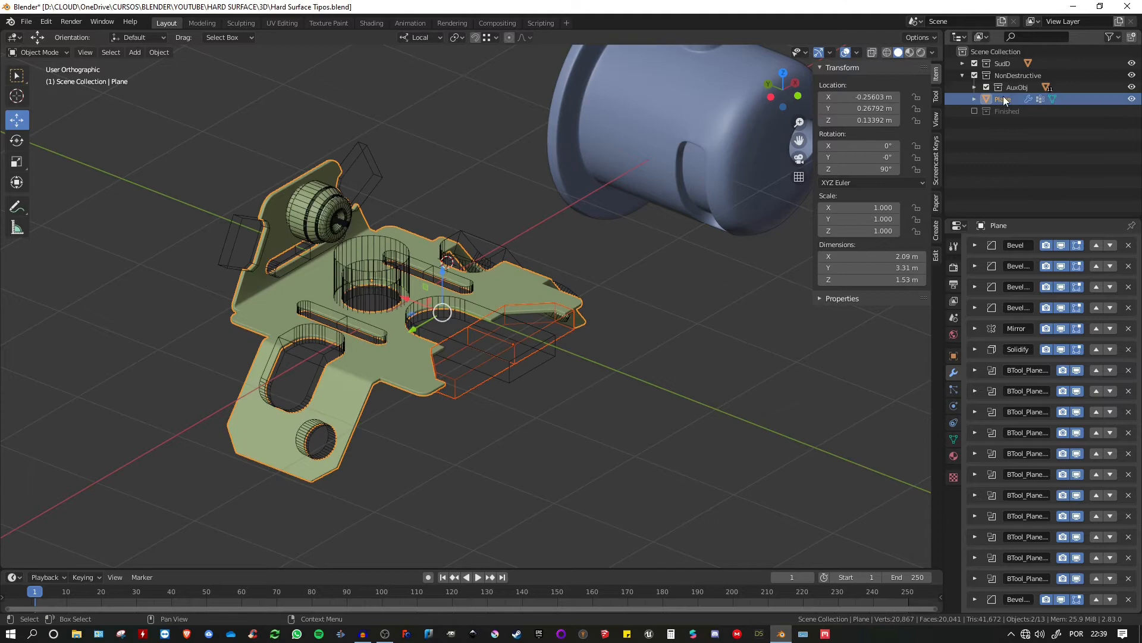
left_click(975, 88)
middle_click_drag(454, 275, 526, 202)
scroll(510, 223, "up", 1)
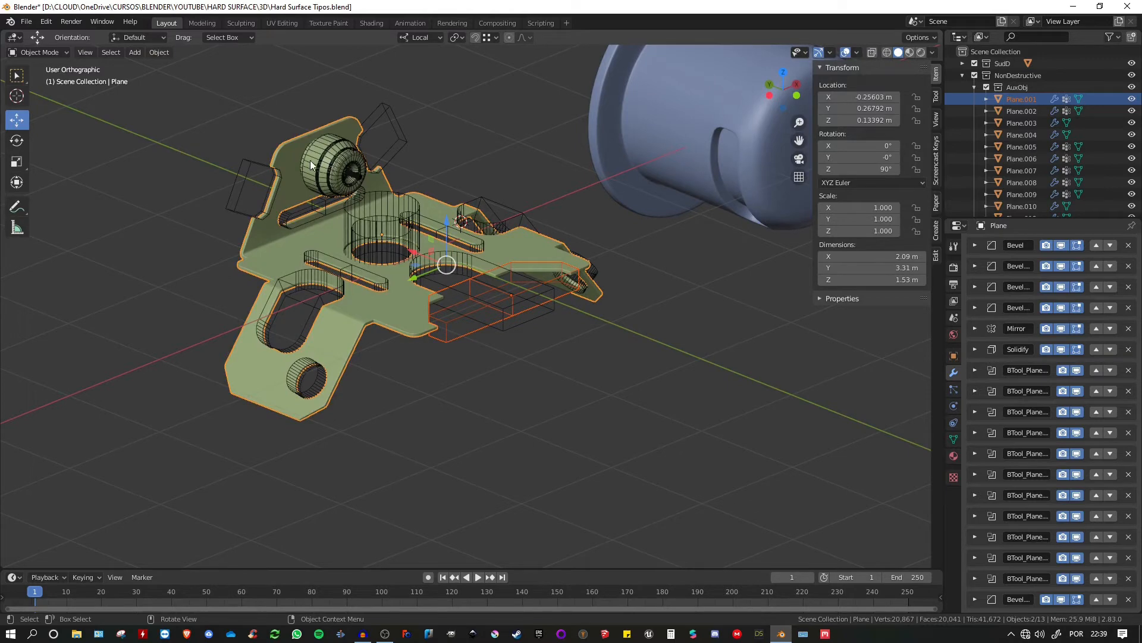
middle_click_drag(335, 173, 343, 175)
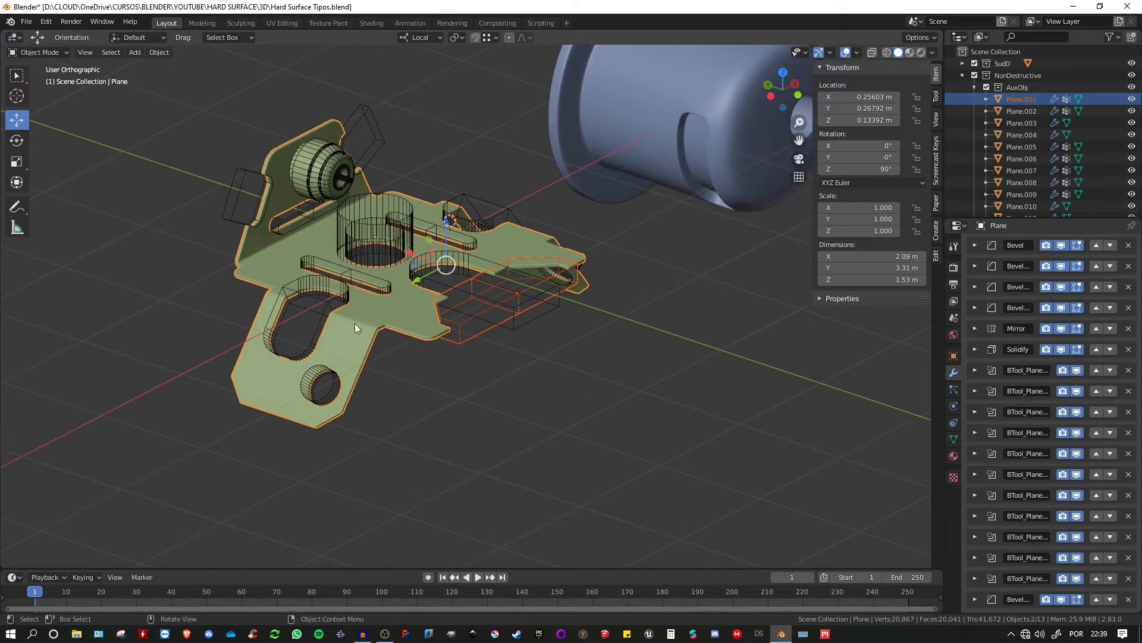
left_click(987, 87)
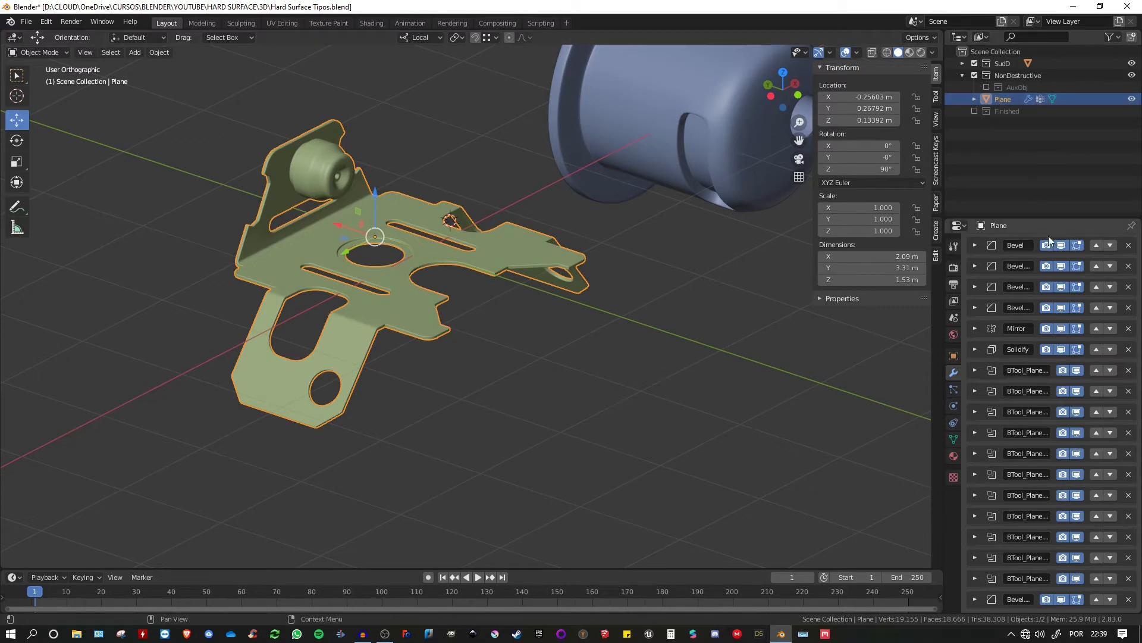
Step: Hide all of the bracket's modifiers in the viewport to inspect the base mesh, and show them again
scroll(1057, 251, "up", 2)
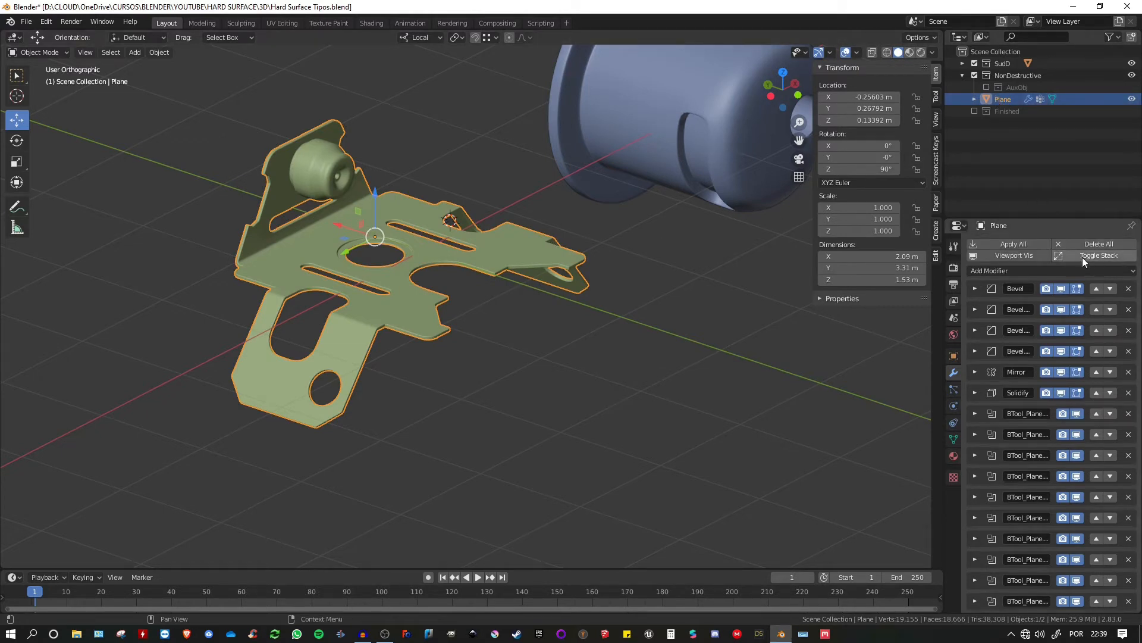
left_click(1010, 253)
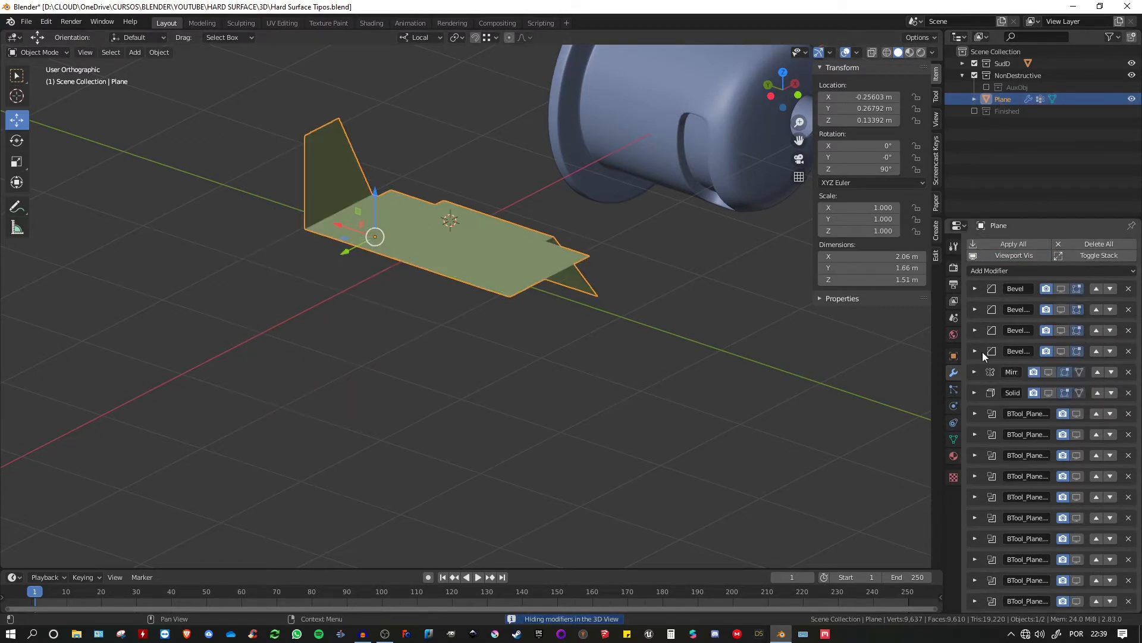
middle_click_drag(578, 267, 452, 275)
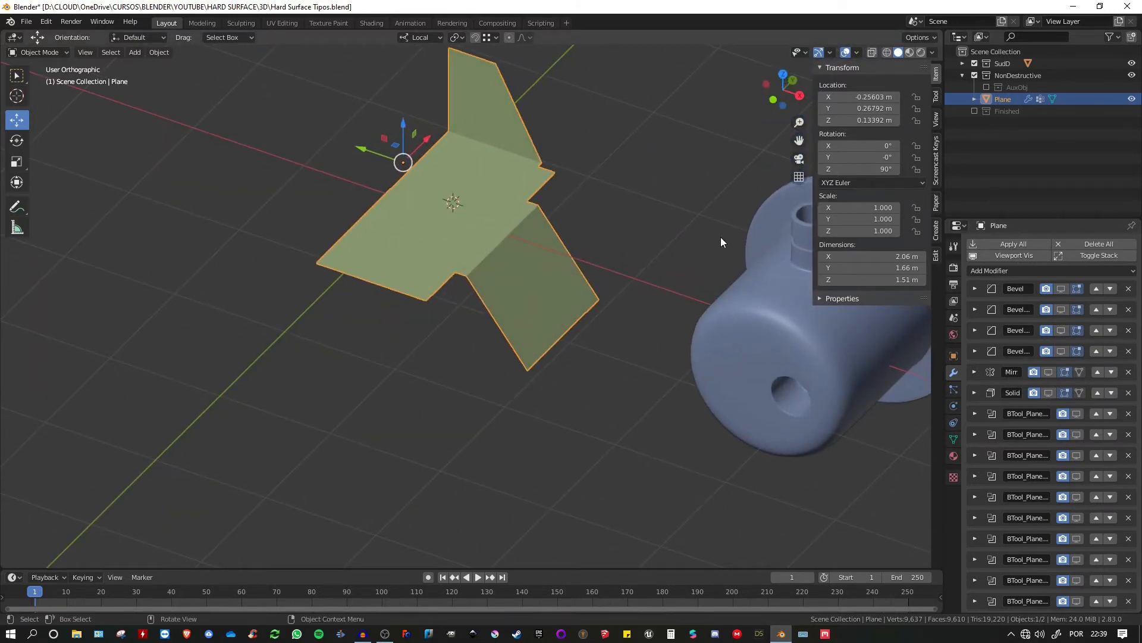
left_click(1012, 256)
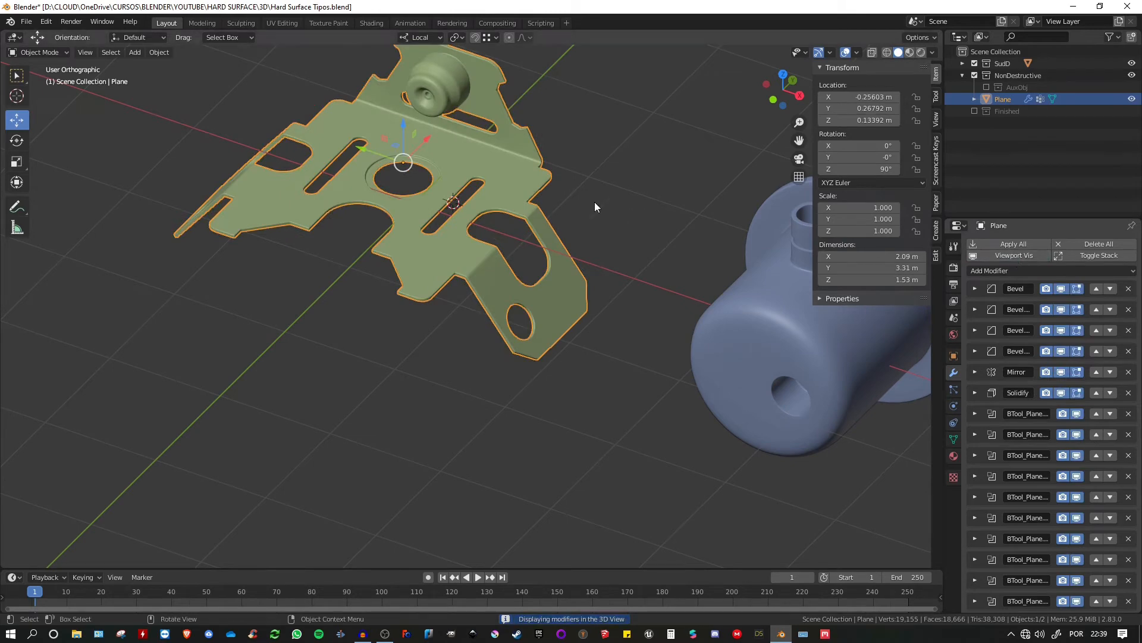
Step: Enable the AuxObj collection and examine the wireframe cutter objects around the bracket
middle_click_drag(654, 199, 669, 209, "shift")
left_click(987, 87)
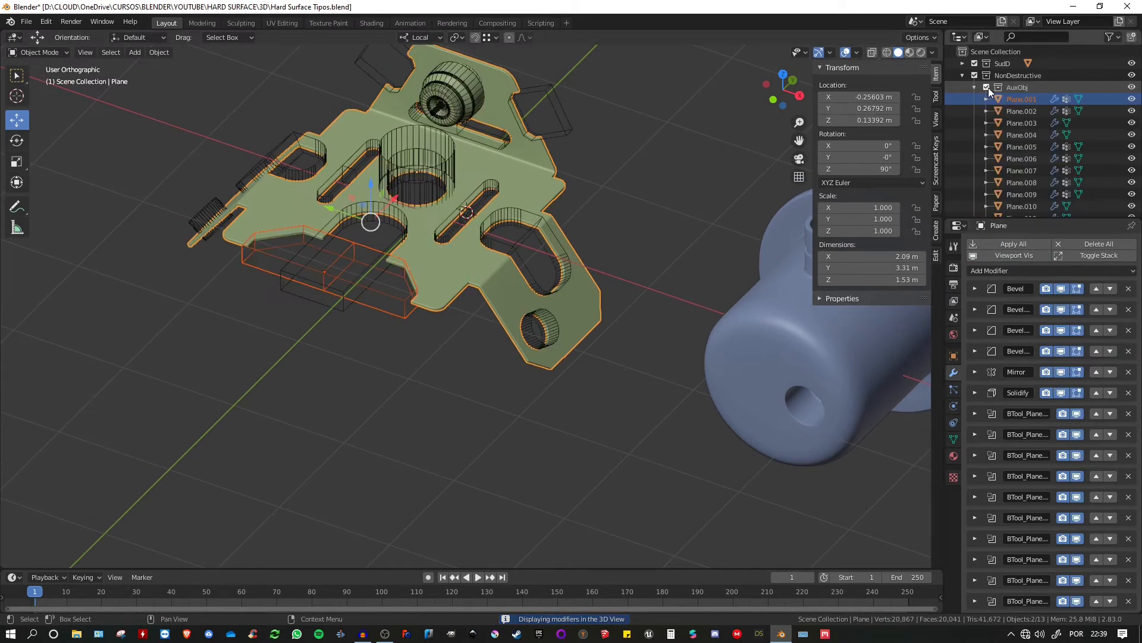
middle_click_drag(523, 164, 558, 223)
scroll(582, 191, "up", 2)
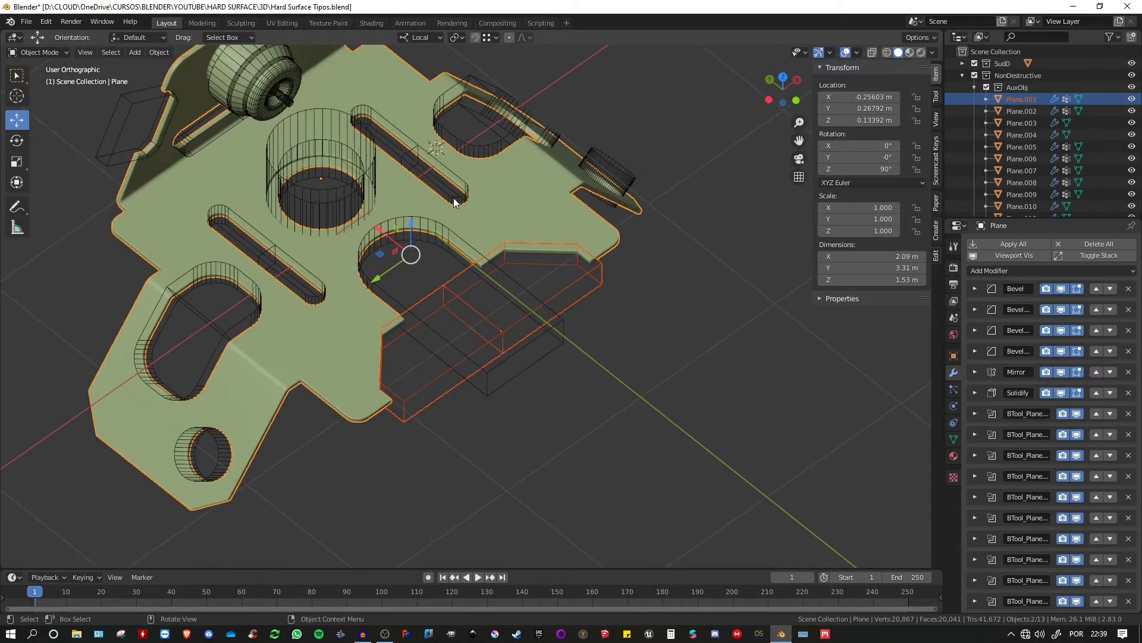
middle_click_drag(462, 201, 672, 193)
Step: Select the mirrored rectangular notch cutter beside the knob and move it to a new position in the front view
left_click(673, 238)
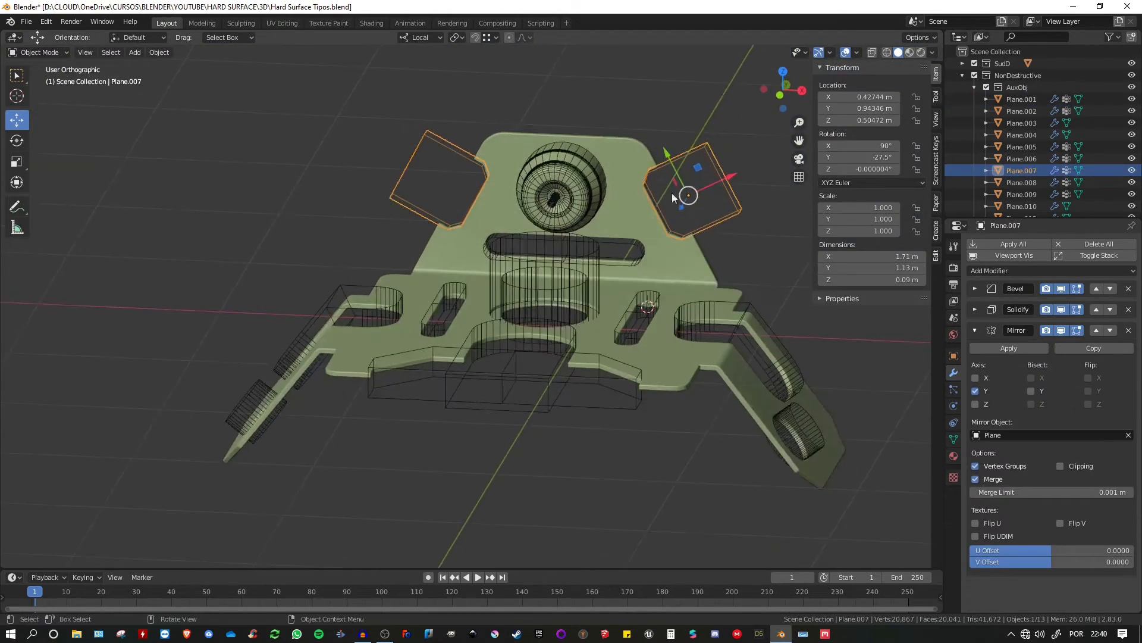
key("KP_1")
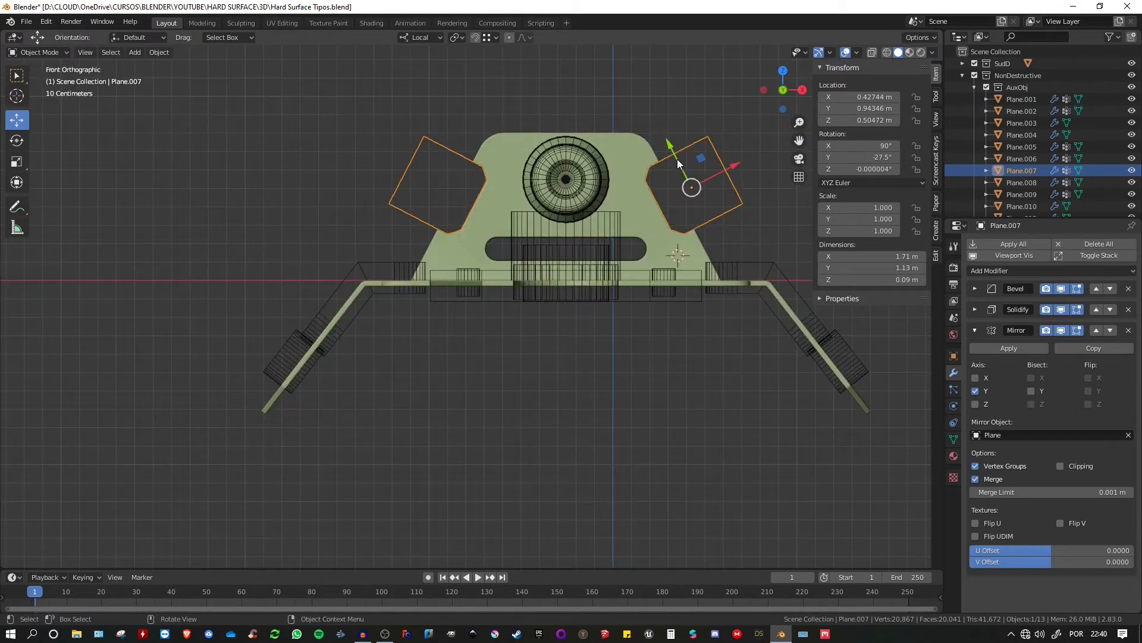
scroll(621, 204, "up", 5)
left_click_drag(696, 198, 550, 82)
Step: Select the round knob, enter Edit Mode and move the outer profile vertex at its front rim
middle_click_drag(576, 110, 519, 157)
left_click(519, 157)
scroll(519, 156, "up", 2)
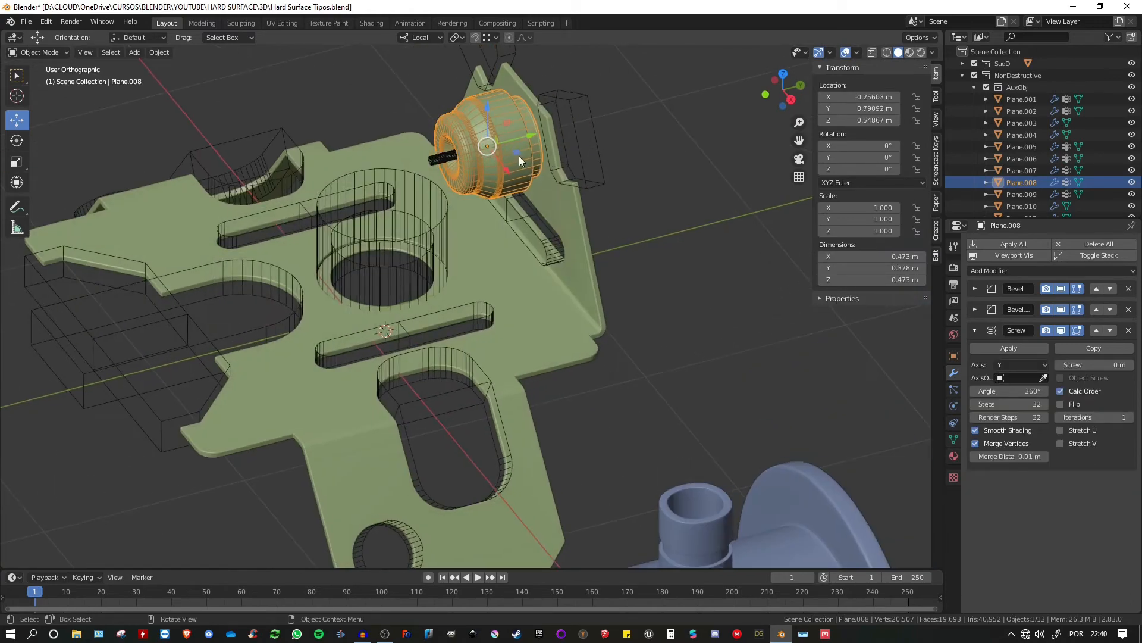
key("Tab")
scroll(487, 170, "up", 2)
scroll(487, 171, "up", 3)
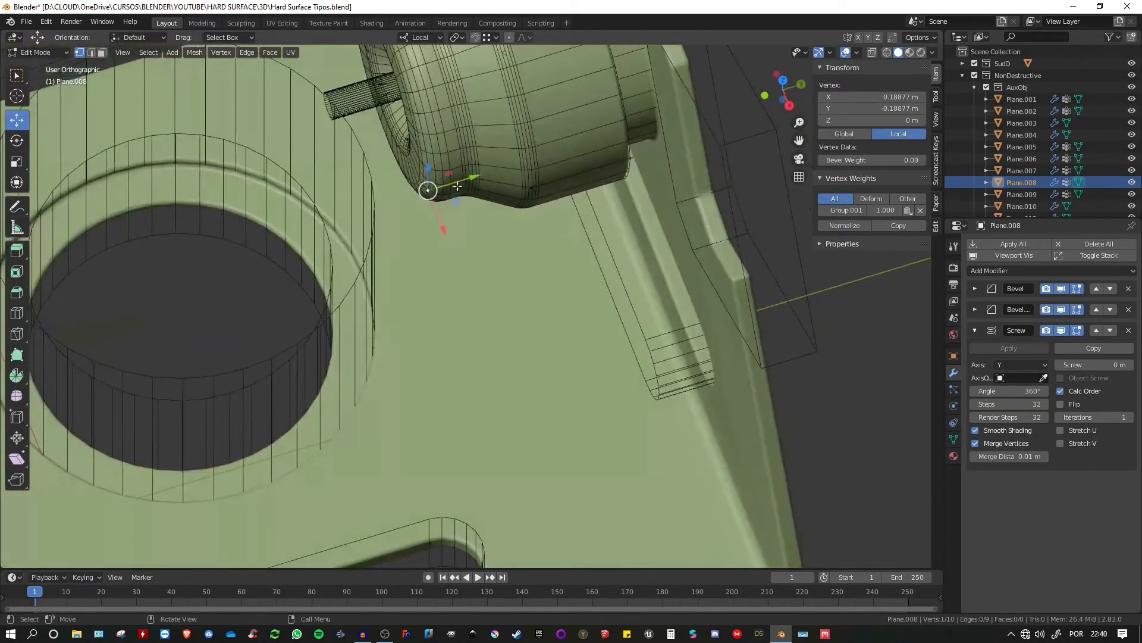
mouse_move(429, 186)
left_mouse_down()
mouse_move(486, 174)
mouse_move(434, 184)
left_mouse_up()
Step: Move the two rear outer profile vertices of the knob about 0.015 m along local X and return to Object Mode
left_click(535, 189)
left_click(629, 158, "shift")
middle_click_drag(629, 158, 614, 190)
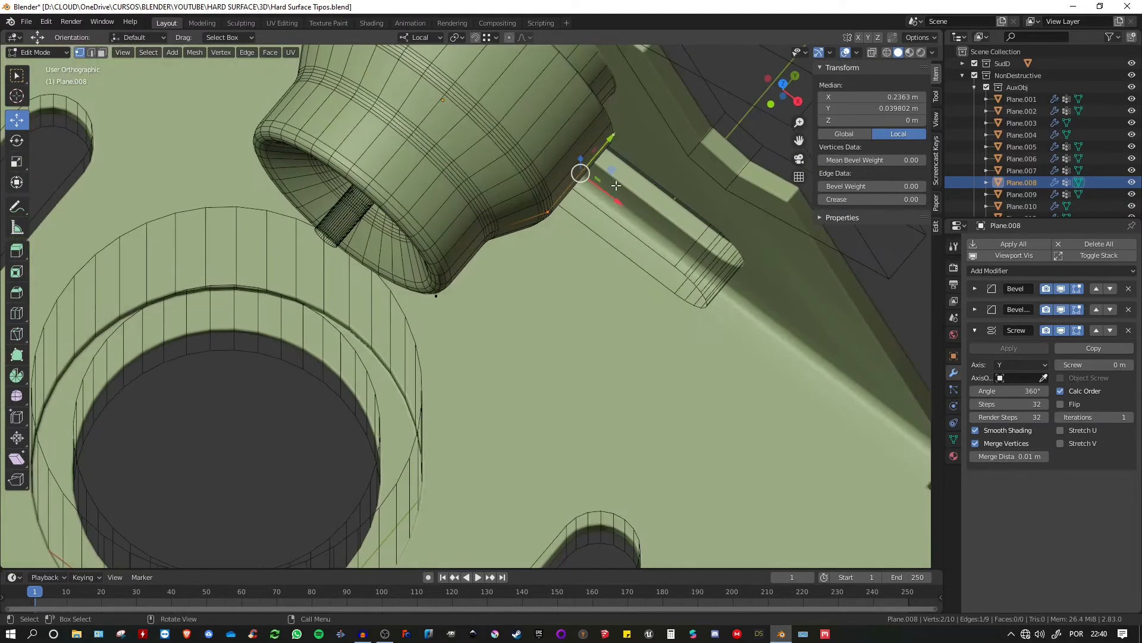
key("g")
left_click_drag(621, 206, 623, 208)
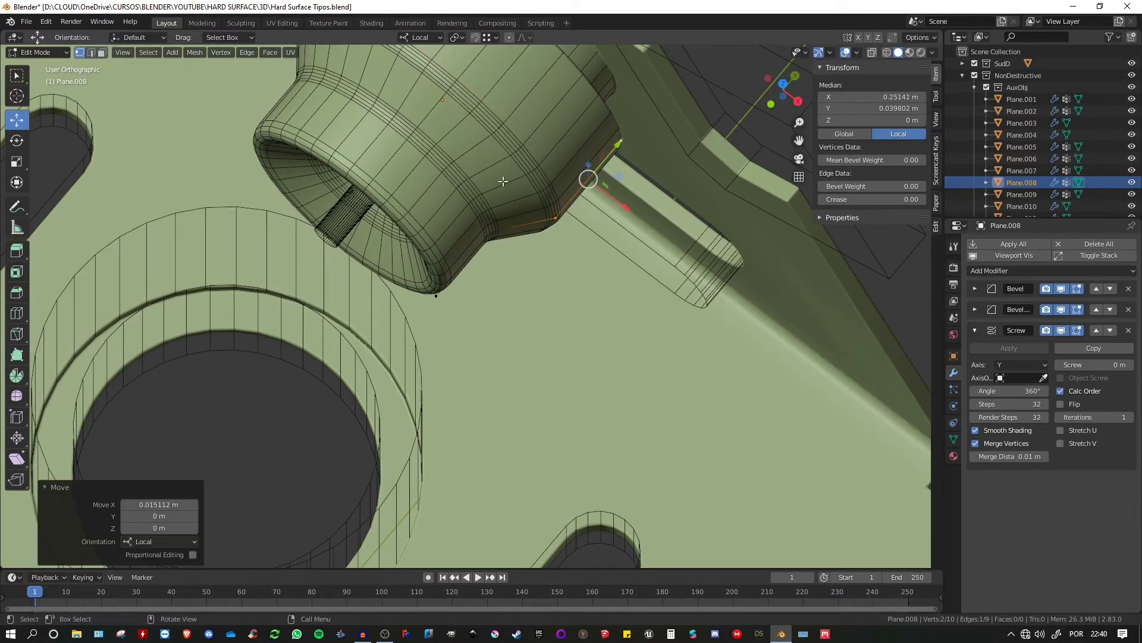
key("Tab")
scroll(501, 170, "down", 6)
middle_click_drag(500, 176, 541, 168)
scroll(576, 157, "down", 4)
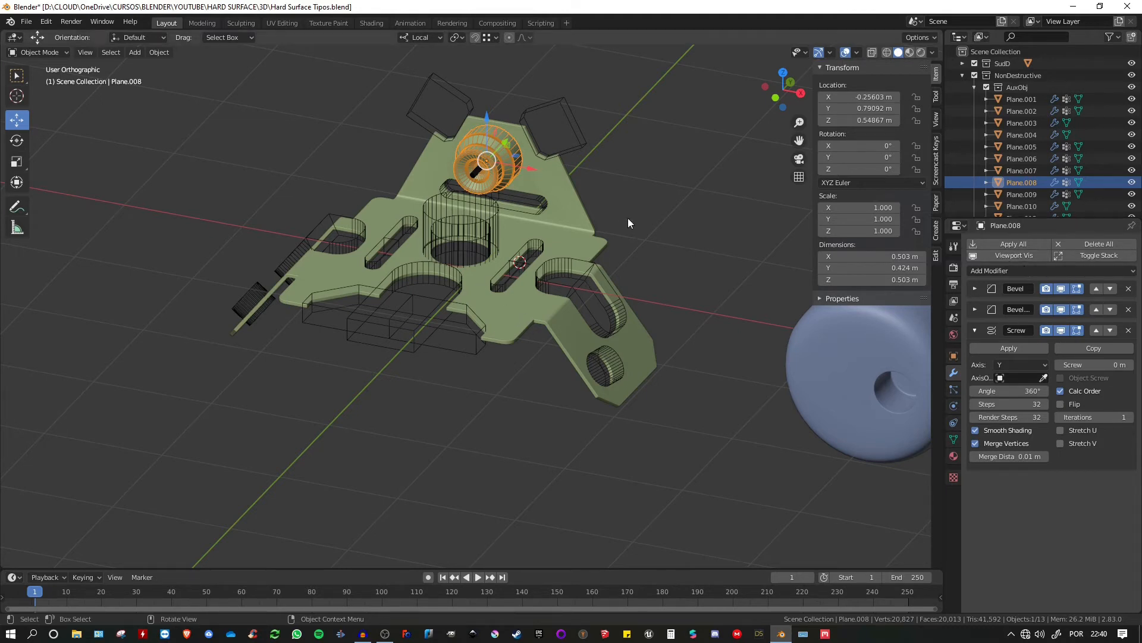
Step: Hide all modifiers of the bent side slot cutter in the viewport and re-enable Bevel, Solidify and Mirror in order
left_click(602, 306)
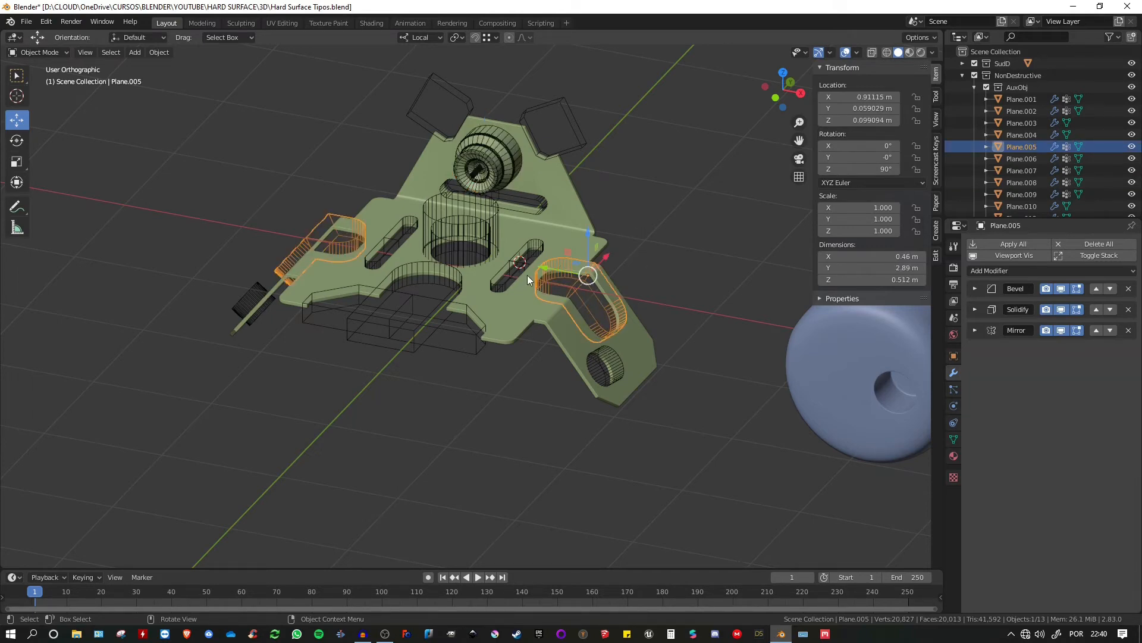
middle_click_drag(578, 265, 562, 277)
scroll(562, 276, "up", 1)
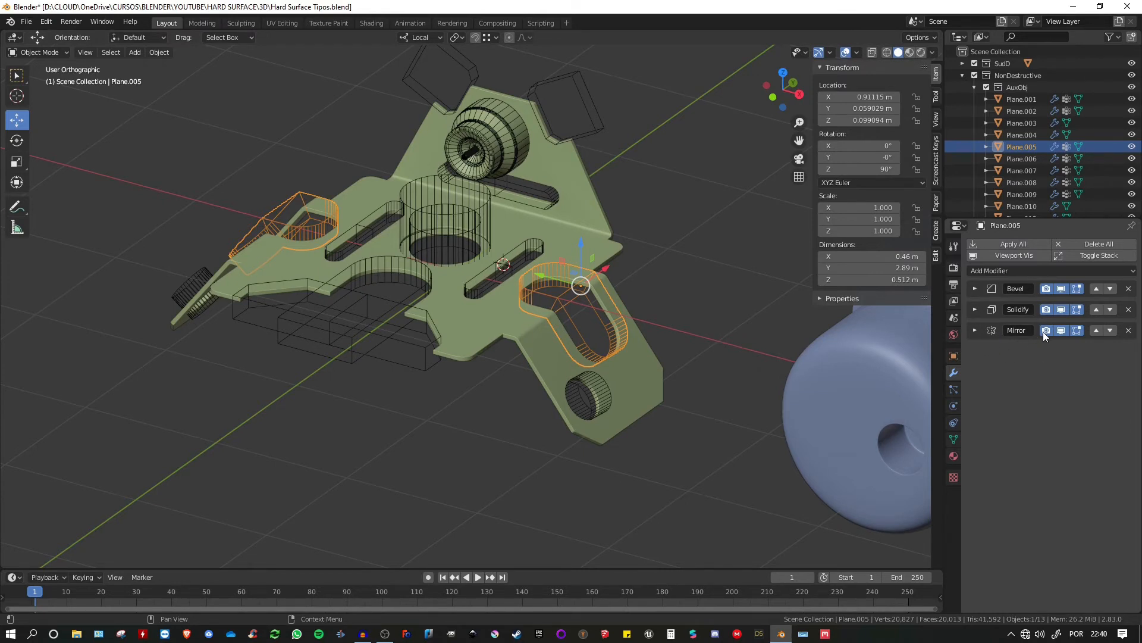
left_click(1015, 255)
mouse_move(679, 262)
middle_mouse_down()
mouse_move(731, 220)
mouse_move(662, 266)
middle_mouse_up()
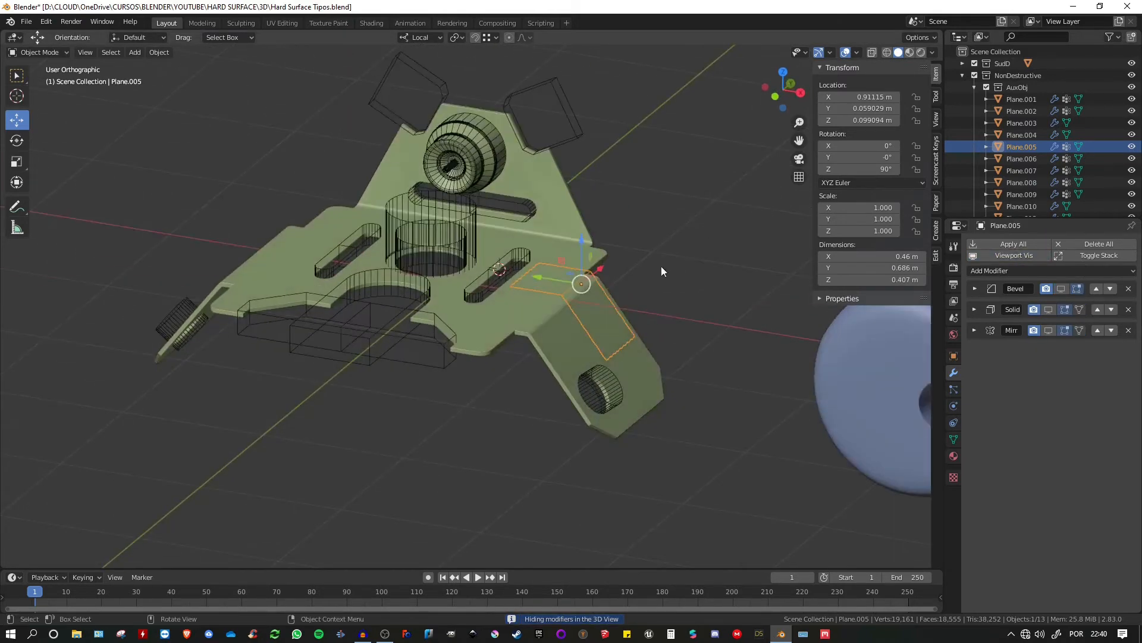
scroll(615, 277, "up", 3)
middle_click_drag(577, 287, 774, 304)
left_click(1062, 288)
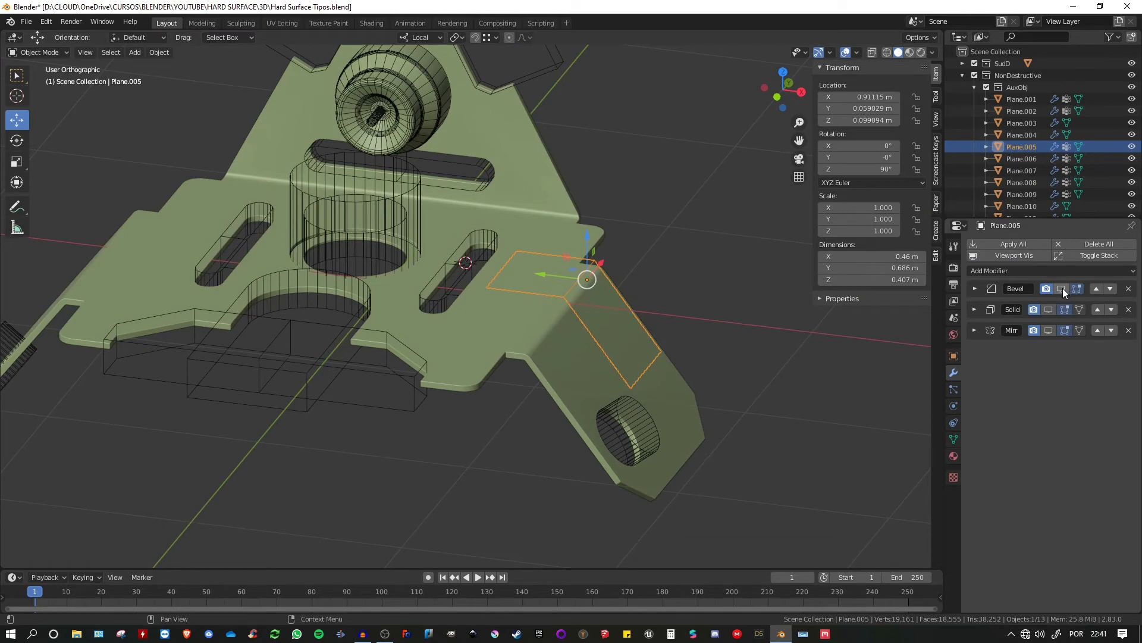
left_click(1062, 309)
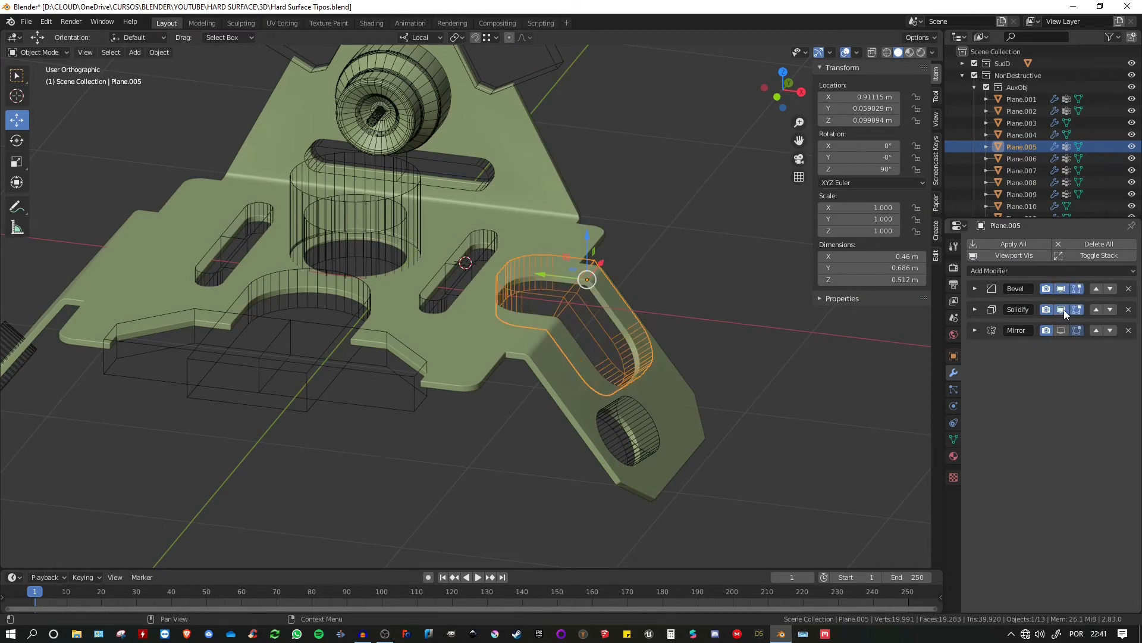
left_click(1061, 330)
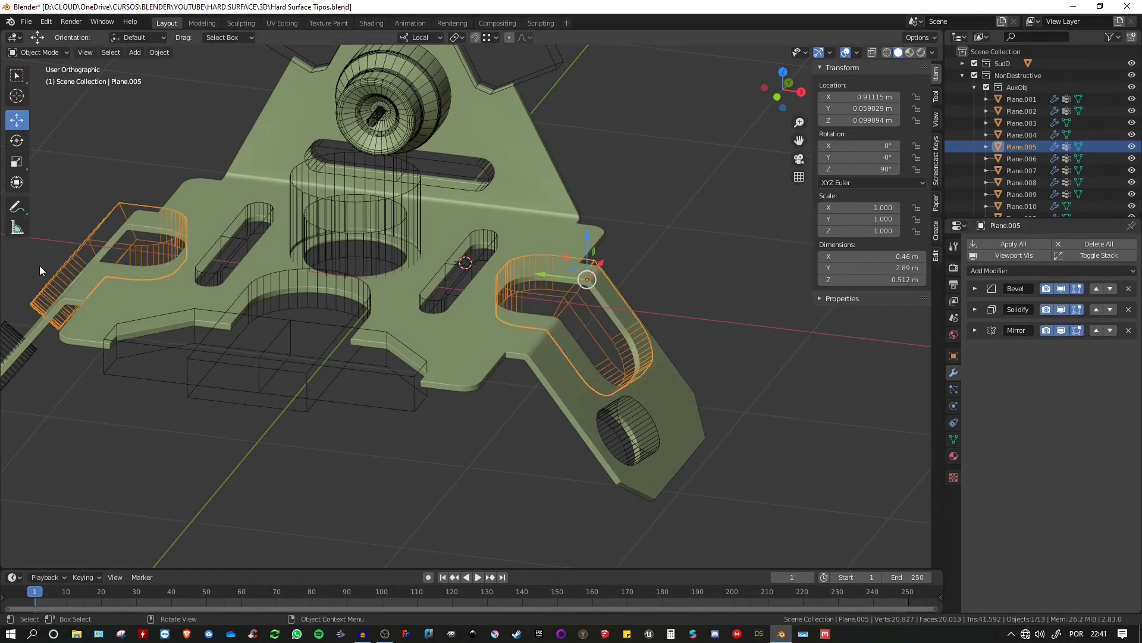
Step: Hide all modifiers of the round side-arm hole cutter in the viewport and re-enable Bevel, Weld, Solidify and Mirror in order
middle_click_drag(684, 286, 607, 238)
left_click(556, 481)
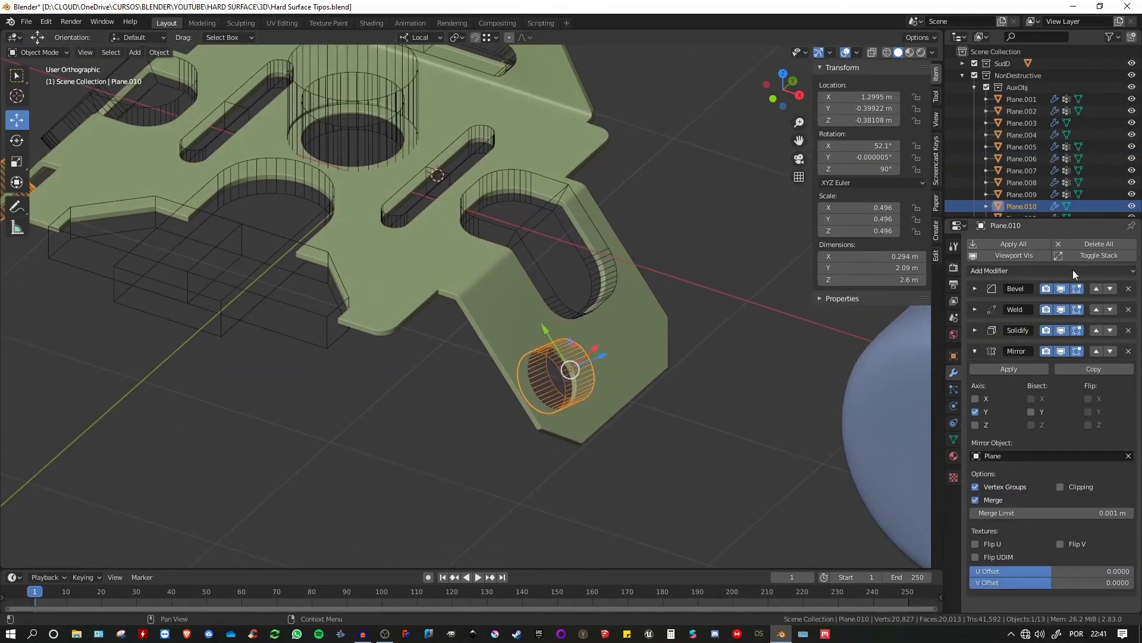
left_click(1016, 258)
middle_click_drag(779, 265, 633, 295)
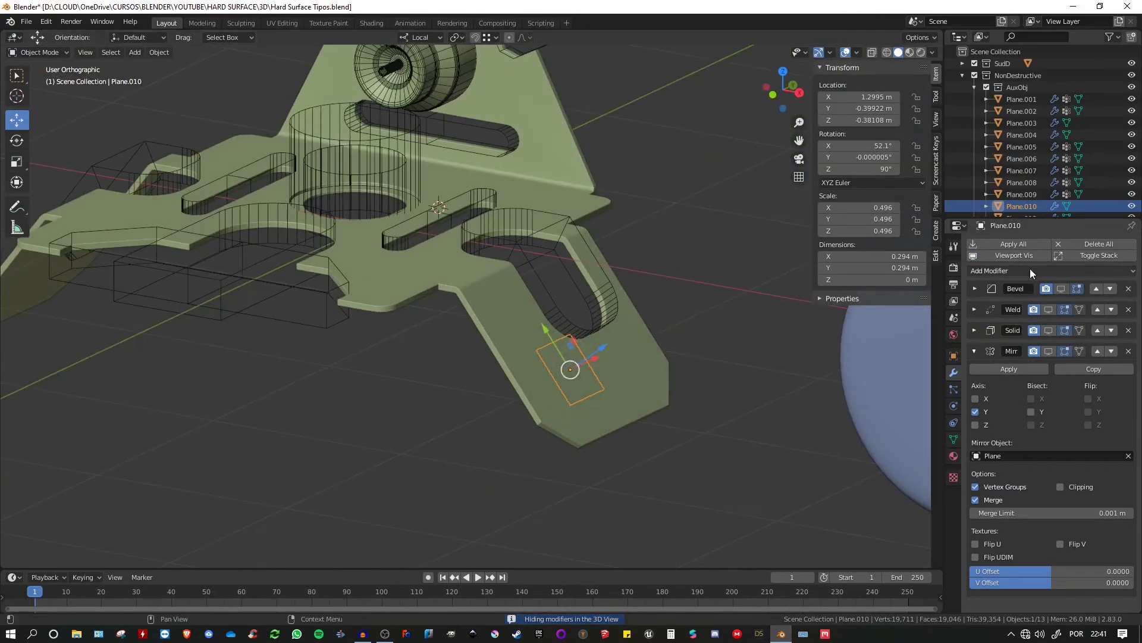
left_click(1060, 288)
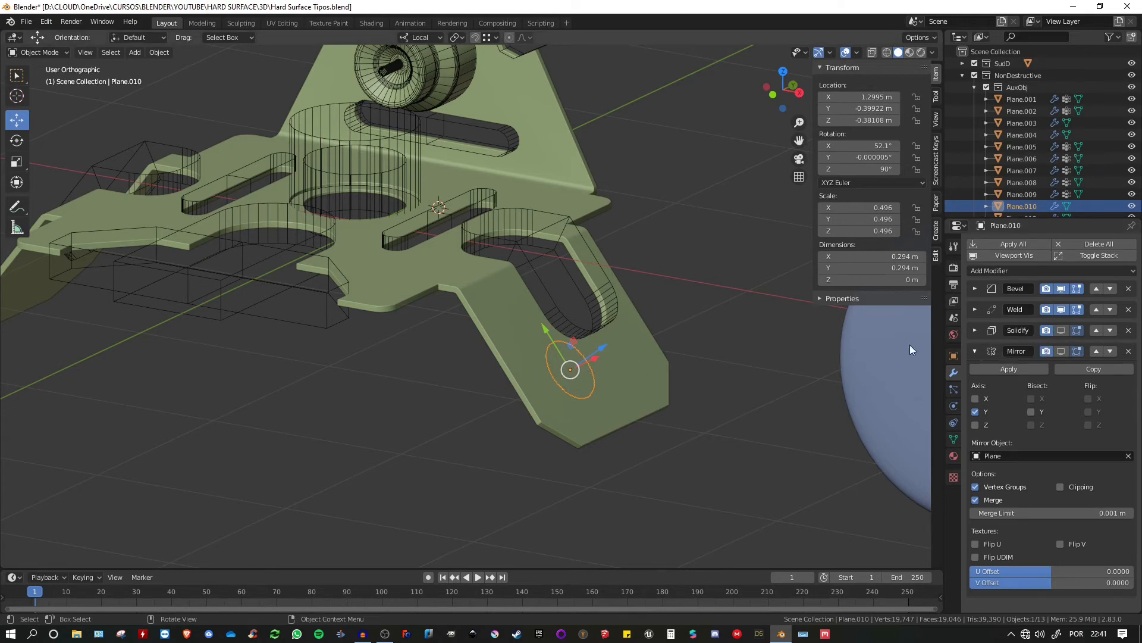
left_click(1060, 330)
left_click(1064, 352)
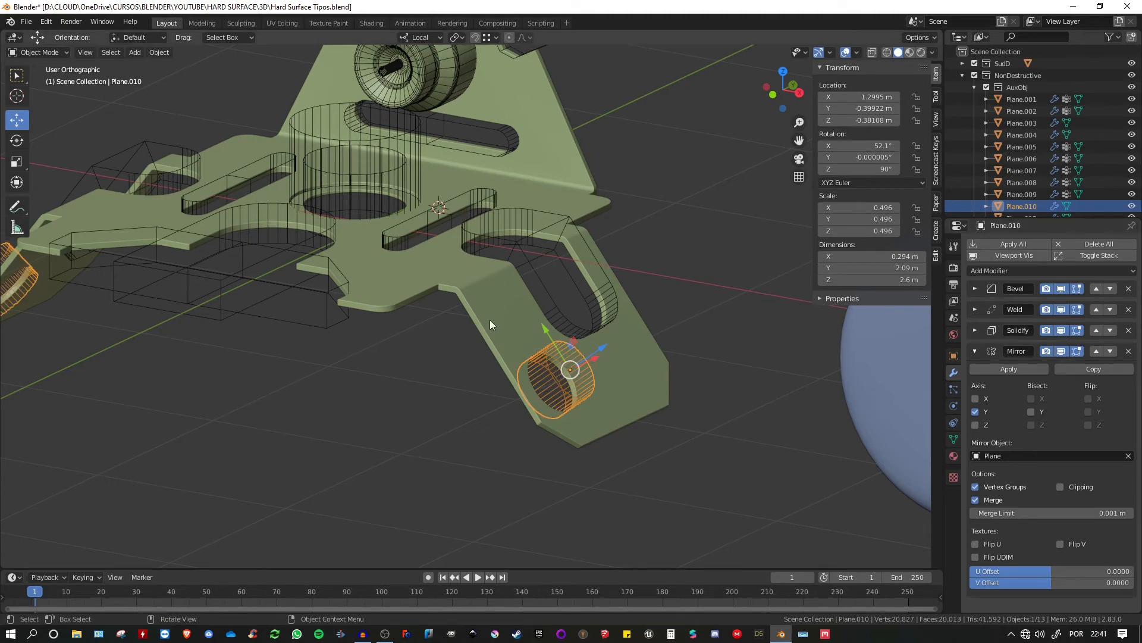
Step: Select the U-shaped cutter at the bracket's front edge and reduce its Bevel modifier offset to 0.064 m
middle_click_drag(322, 284, 354, 265)
left_click(298, 281)
scroll(321, 276, "down", 1)
scroll(321, 276, "up", 3)
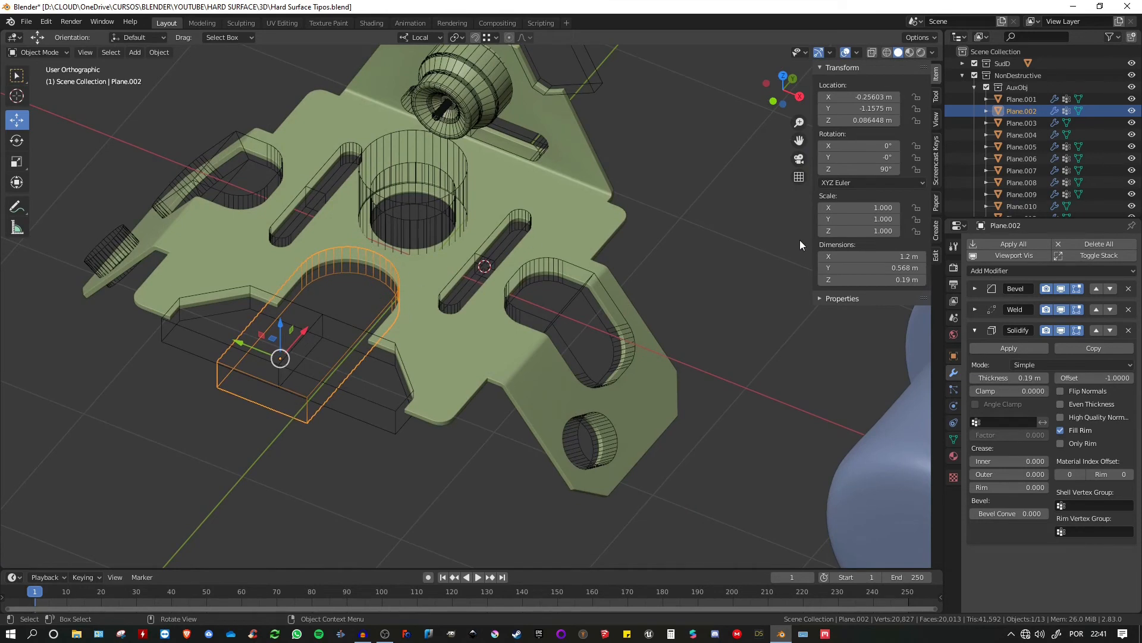
left_click(975, 289)
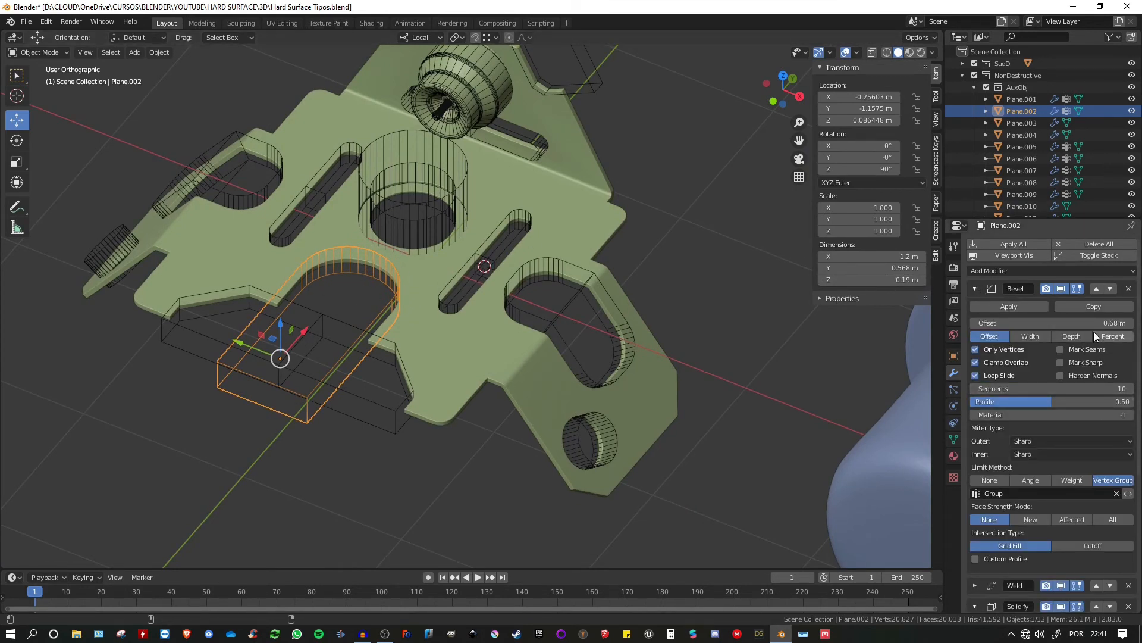
left_click_drag(1095, 323, 1000, 324)
mouse_move(609, 282)
middle_mouse_down()
mouse_move(466, 297)
mouse_move(613, 278)
middle_mouse_up()
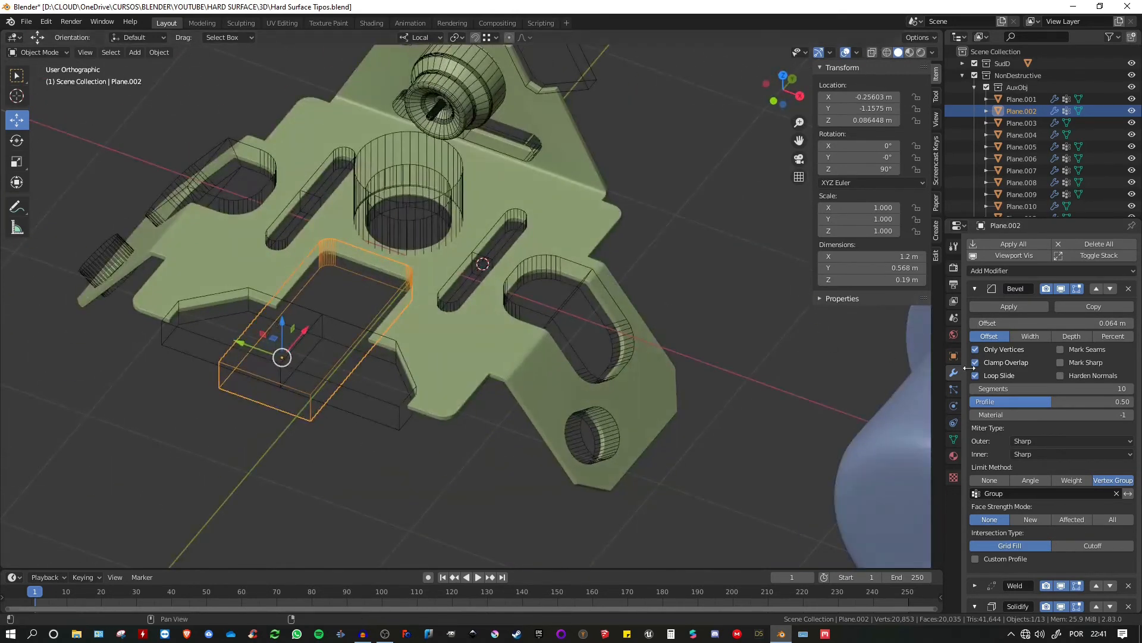
Step: Set the front cutter's Bevel segments to 1 and offset to 0.125 m, and deselect it
left_click(1101, 387)
type("1")
key("Return")
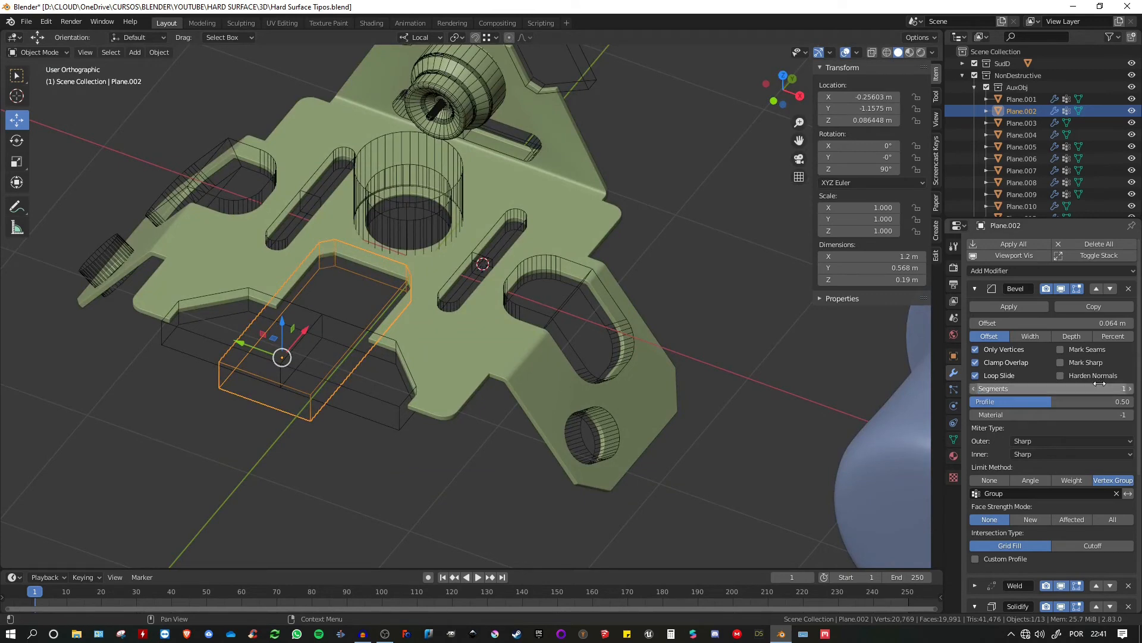
middle_click_drag(655, 259, 747, 323)
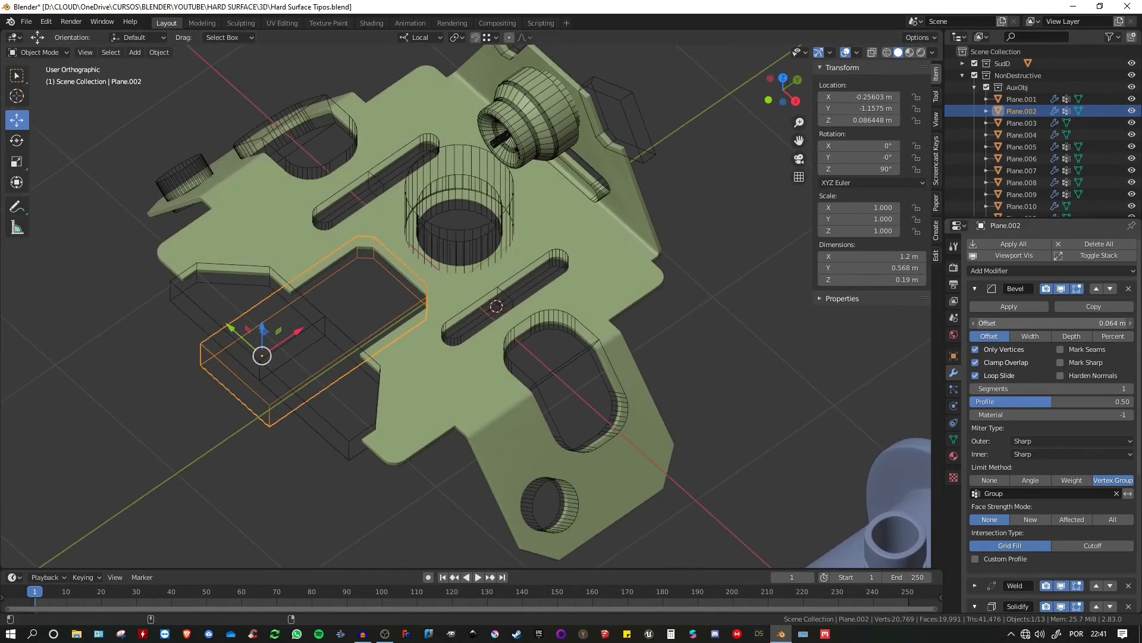
left_click_drag(1052, 322, 1088, 322)
left_click(734, 309)
middle_click_drag(735, 309, 594, 308)
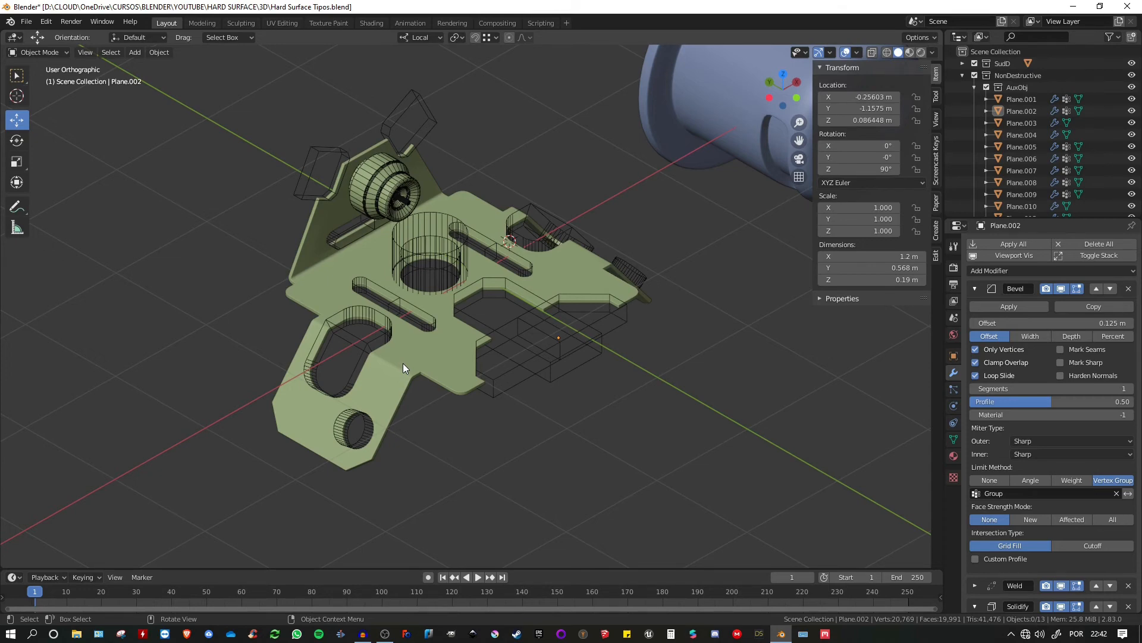
middle_click_drag(515, 327, 459, 330)
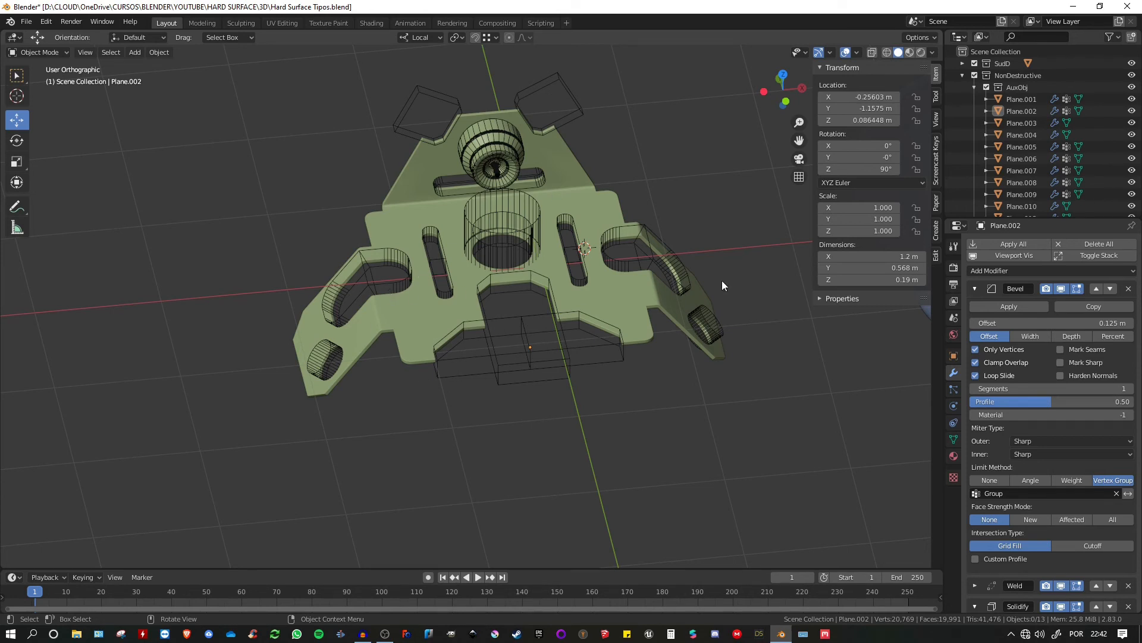
Step: Disable the NonDestructive and SudD collections, enable the Finished collection and select its bracket
left_click(975, 75)
left_click(976, 63)
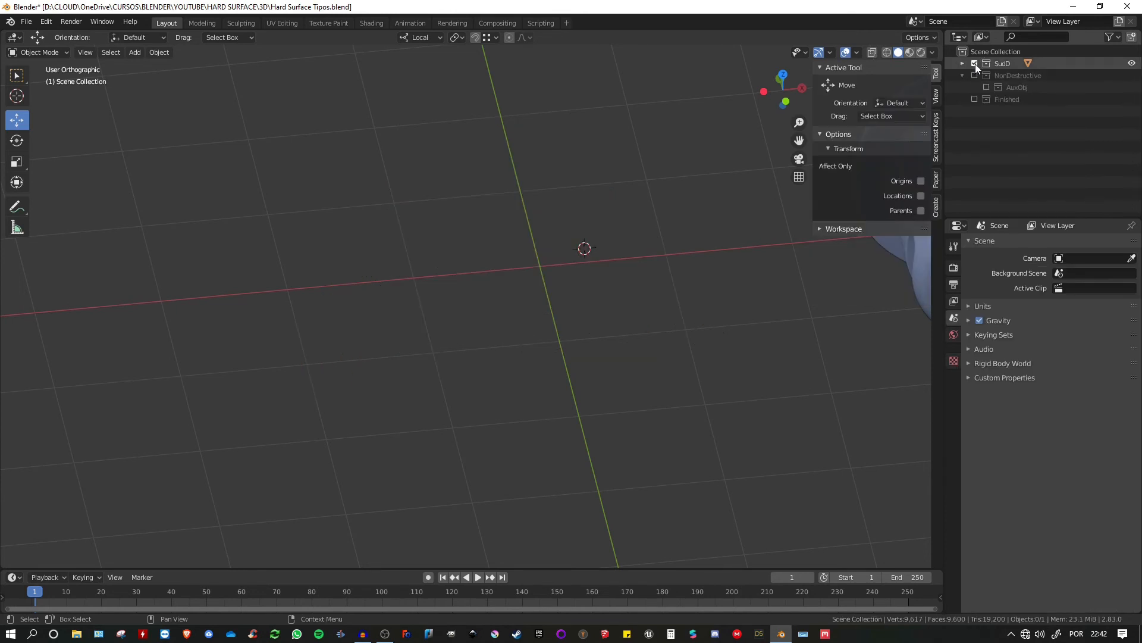
left_click(974, 99)
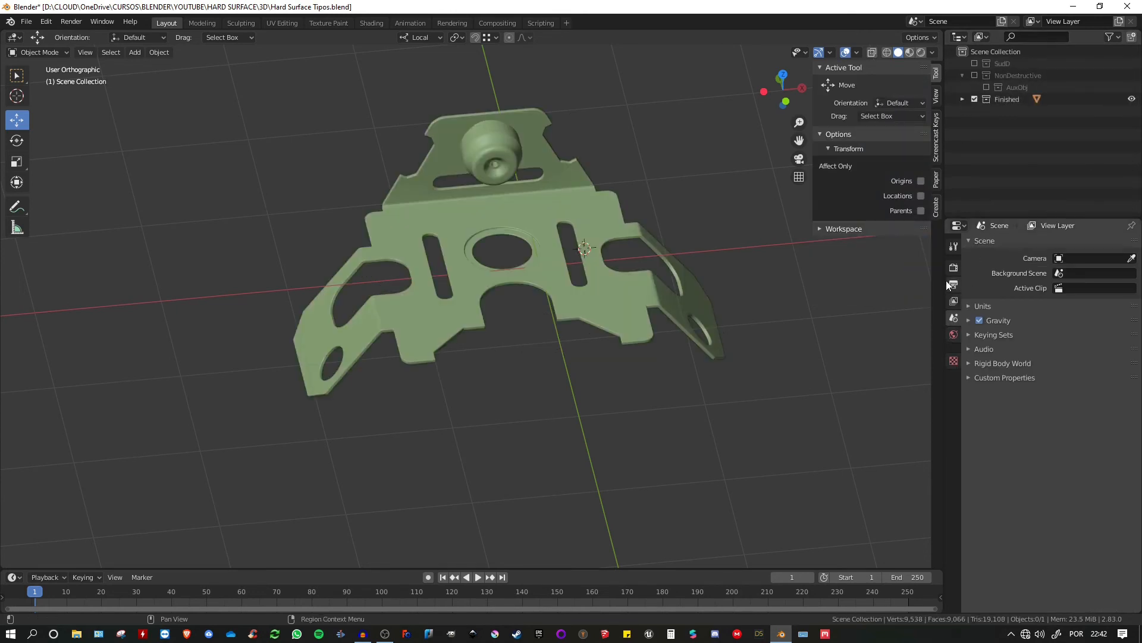
left_click(602, 287)
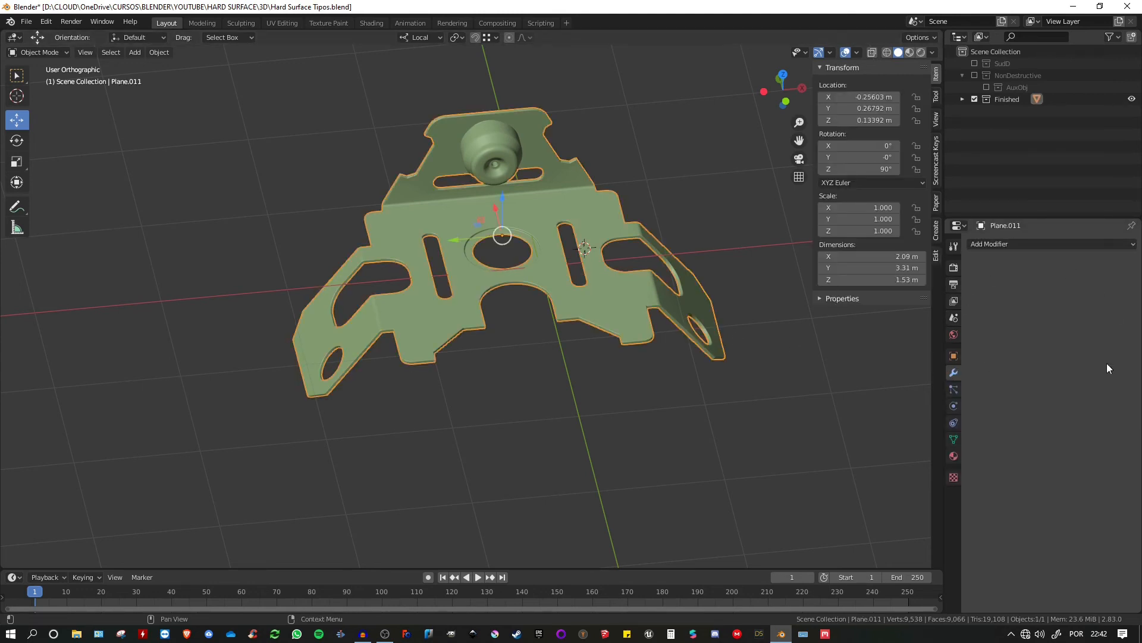
Step: Examine the finished bracket's mesh in Edit Mode and from several angles, ending in Object Mode
middle_click_drag(465, 297, 446, 259)
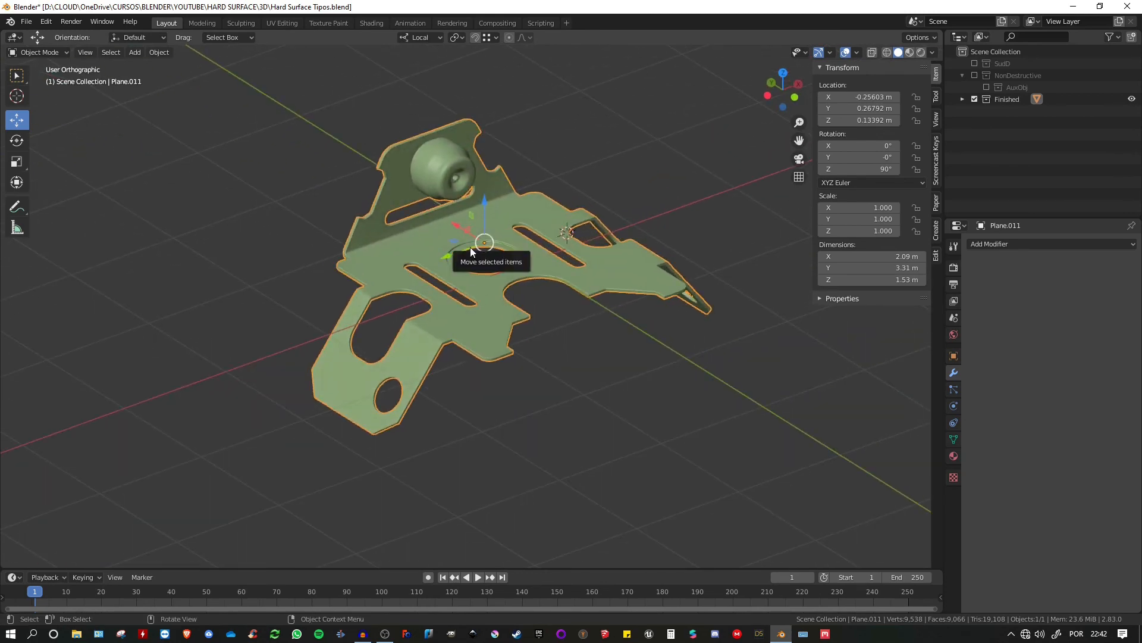
key("Tab")
middle_click_drag(506, 252, 568, 247)
key("Tab")
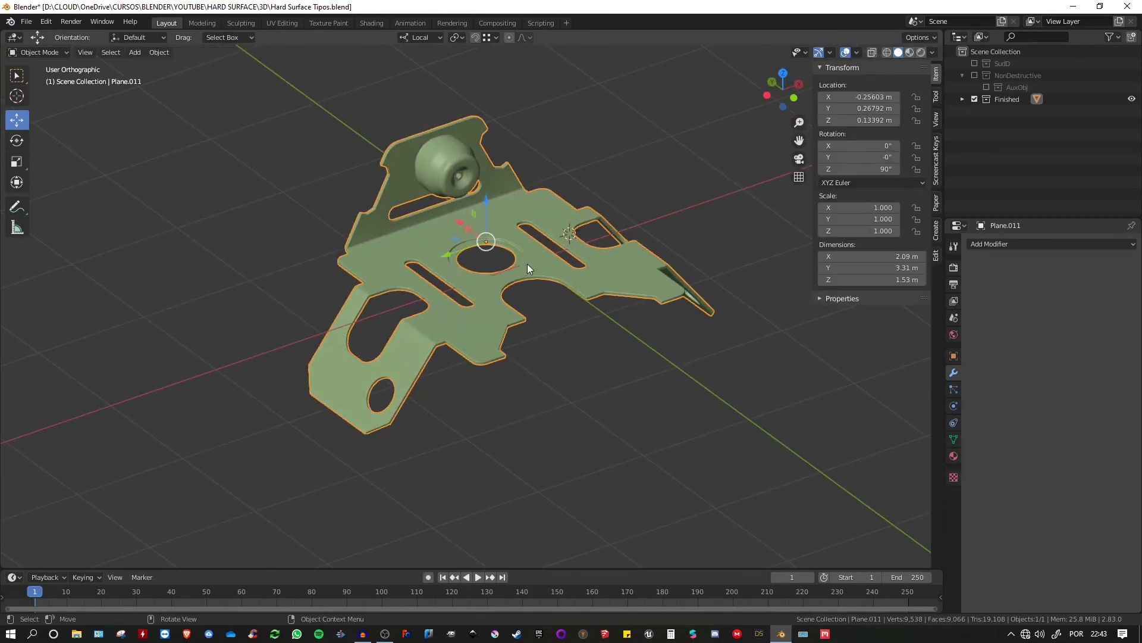
middle_click_drag(430, 227, 458, 238)
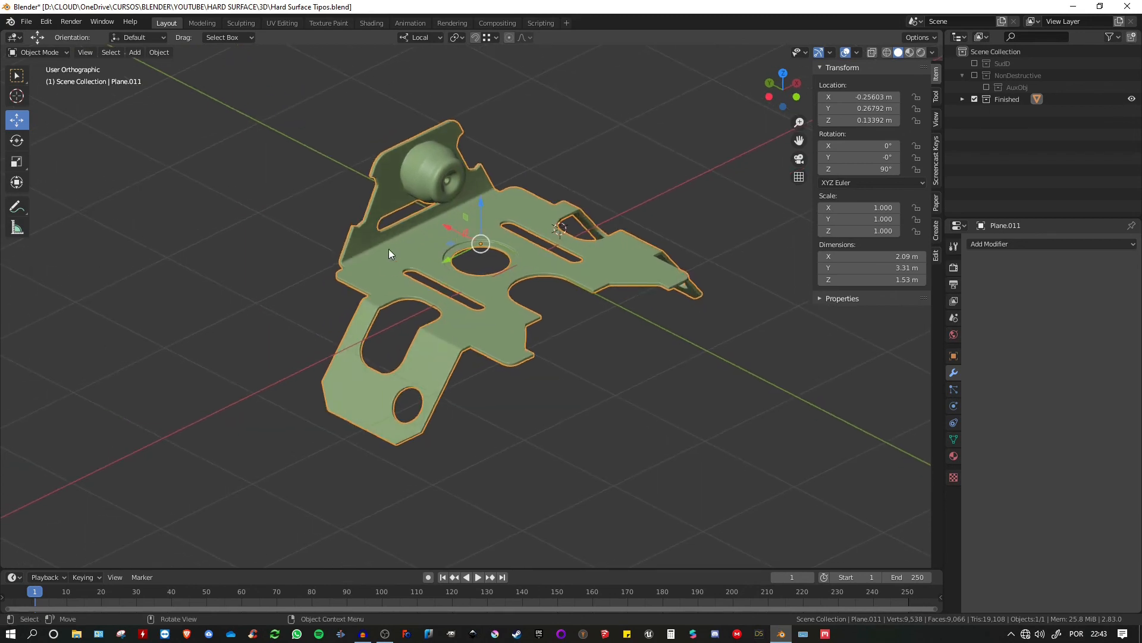